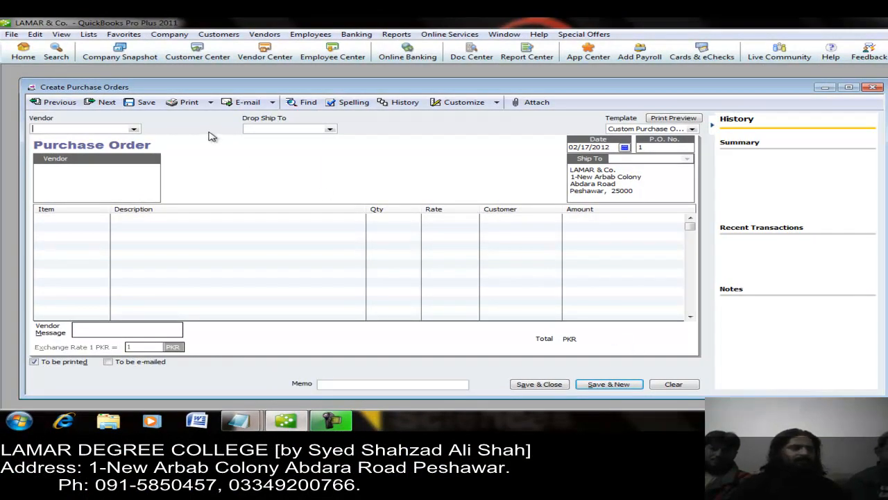
Choose the first listed vendor for the purchase order and add a Nokia E 63 line with a quantity of 6.
left_click(134, 129)
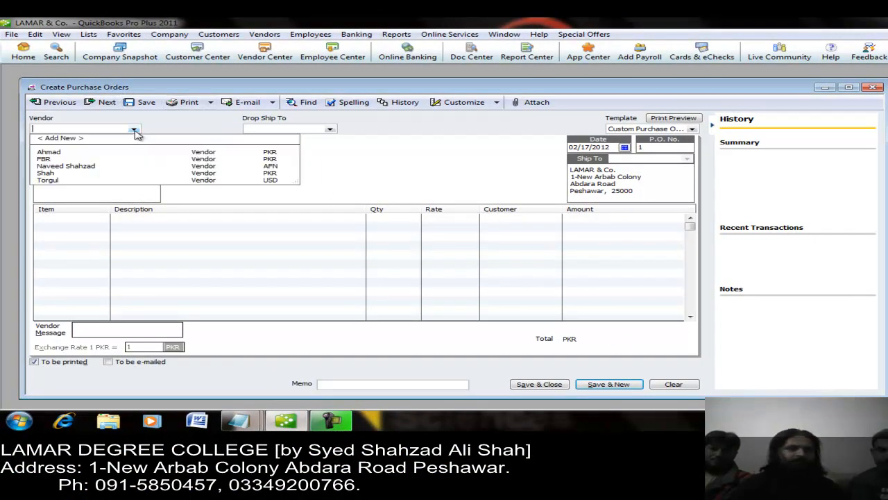
left_click(62, 152)
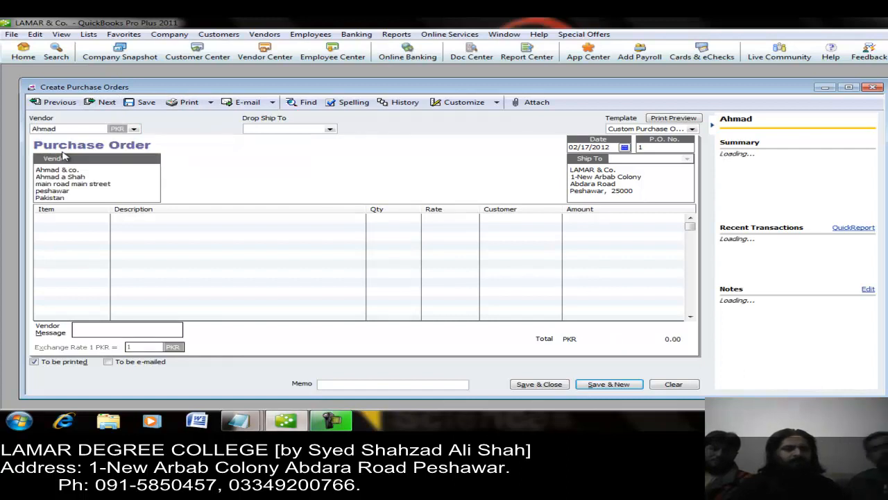
left_click(81, 215)
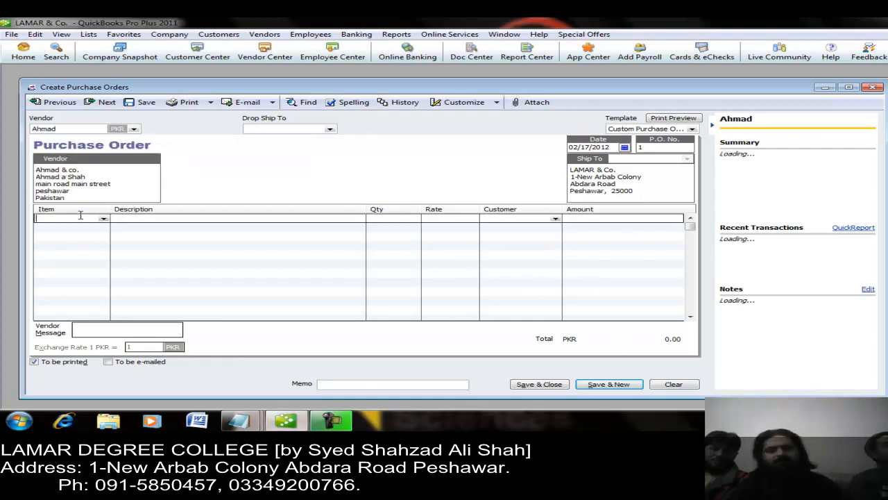
type("Nokia E 63")
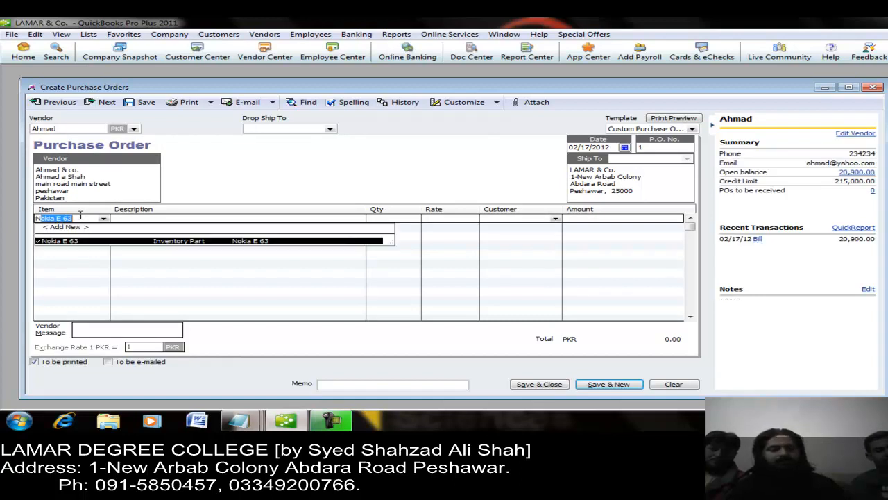
key("Tab")
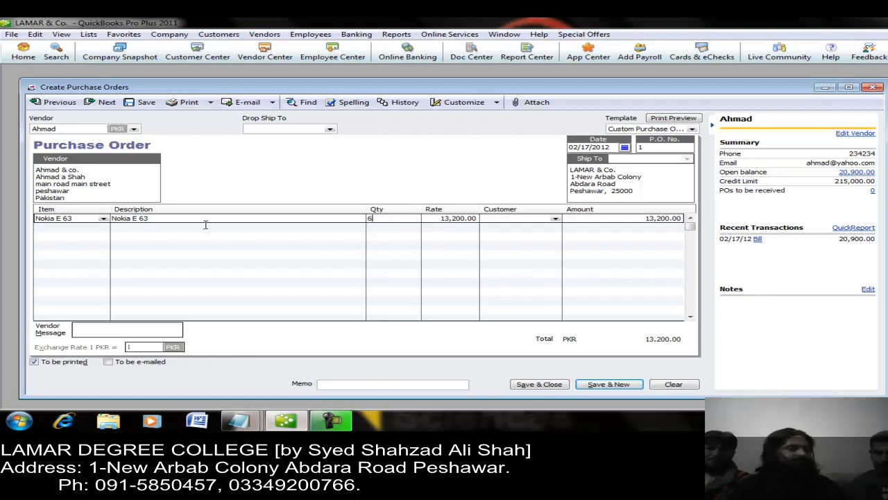
type("6")
Add a second line for the LapTop Ci7 item with a quantity of 3.
left_click(103, 219)
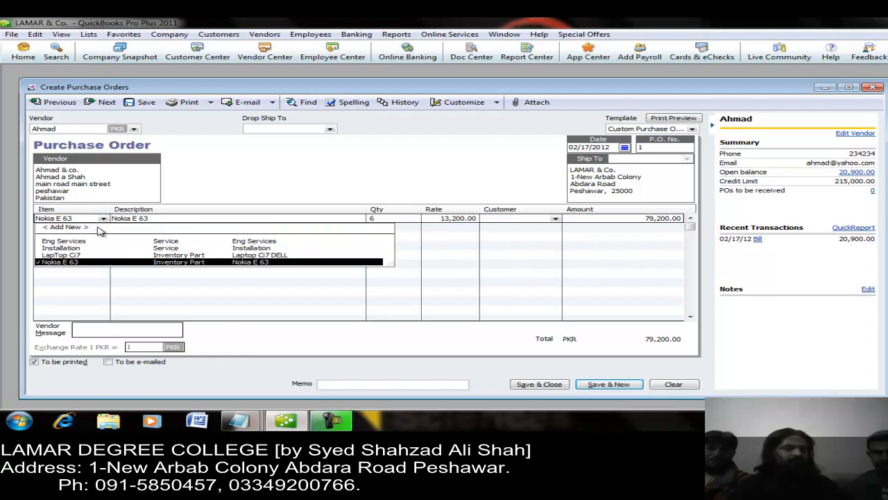
left_click(104, 219)
left_click(98, 232)
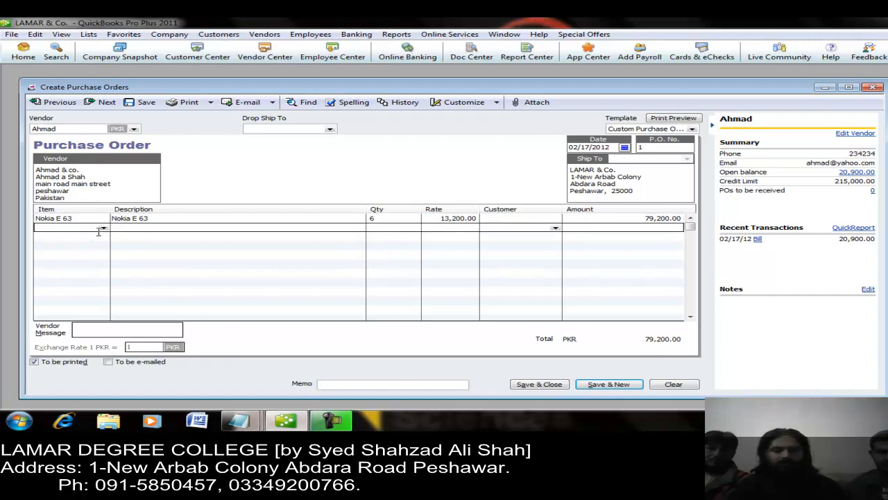
type("LapTop Ci7")
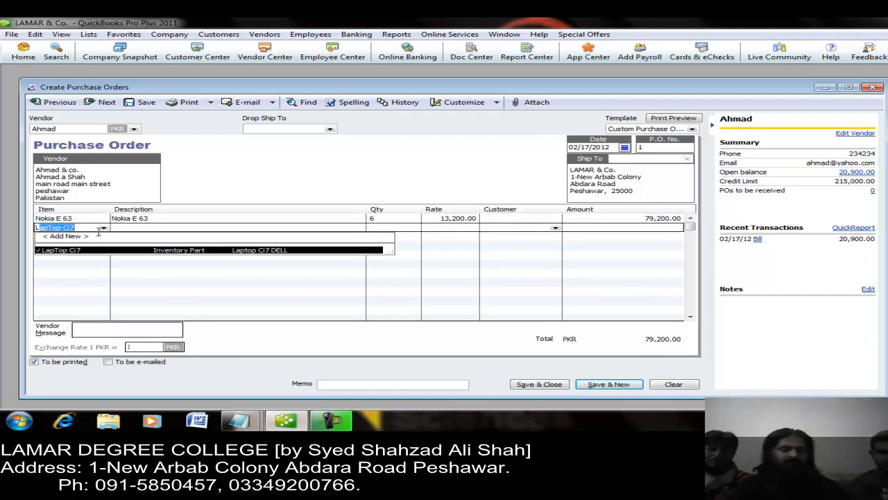
key("Tab")
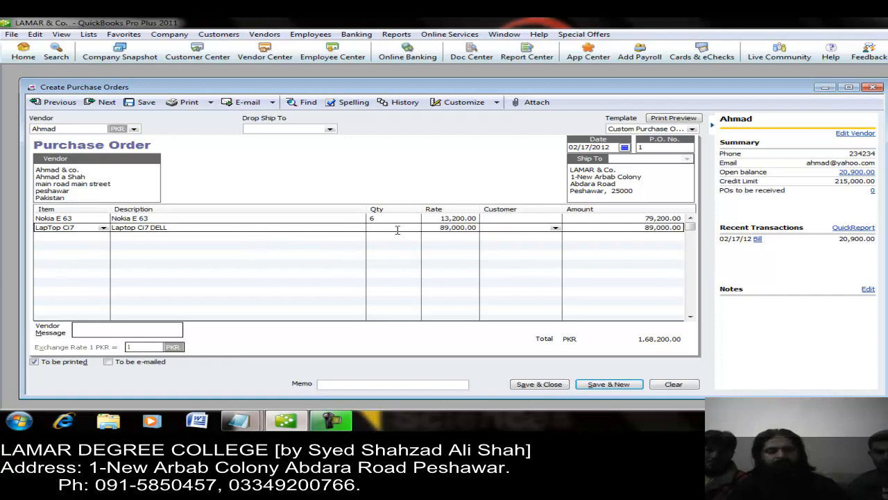
key("Tab")
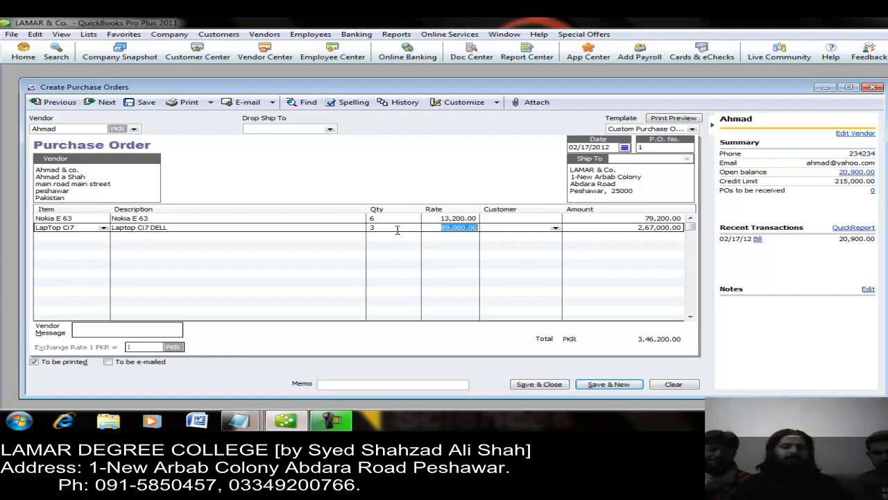
Set the rate to 12850 for Nokia E 63 and 85400 for LapTop Ci7, updating item costs and suppressing future cost-change messages.
left_click(450, 220)
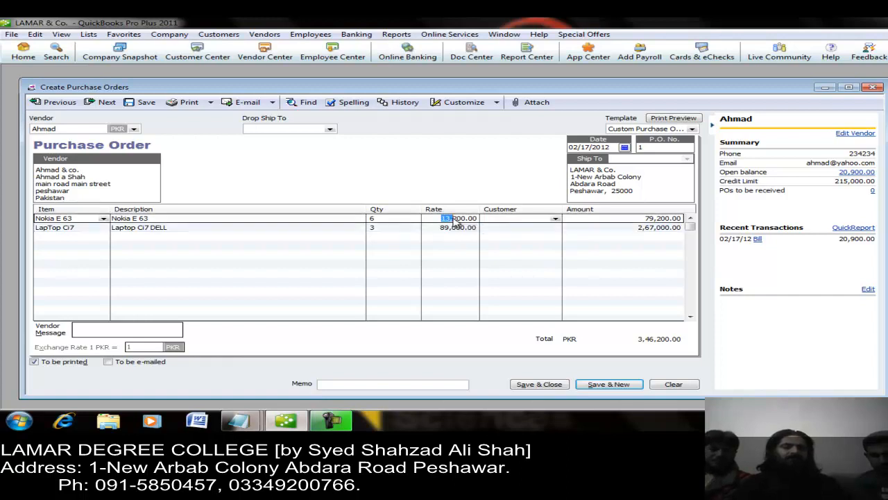
left_click_drag(448, 220, 488, 220)
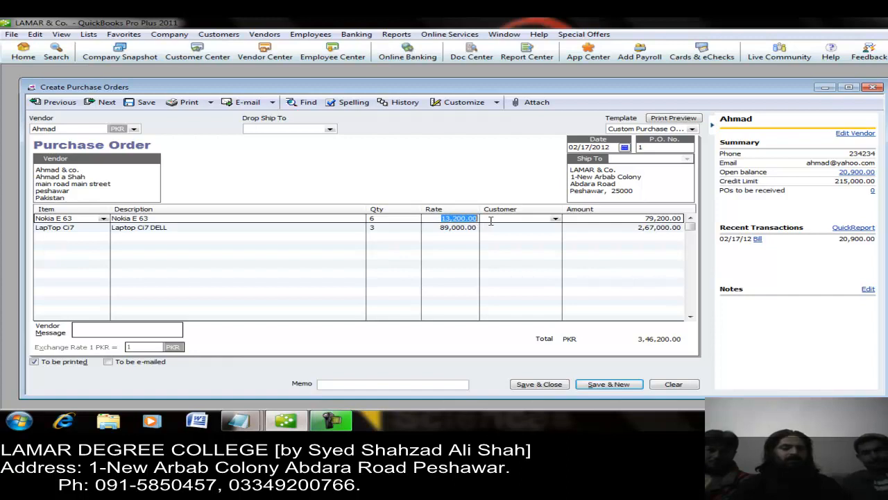
type("1")
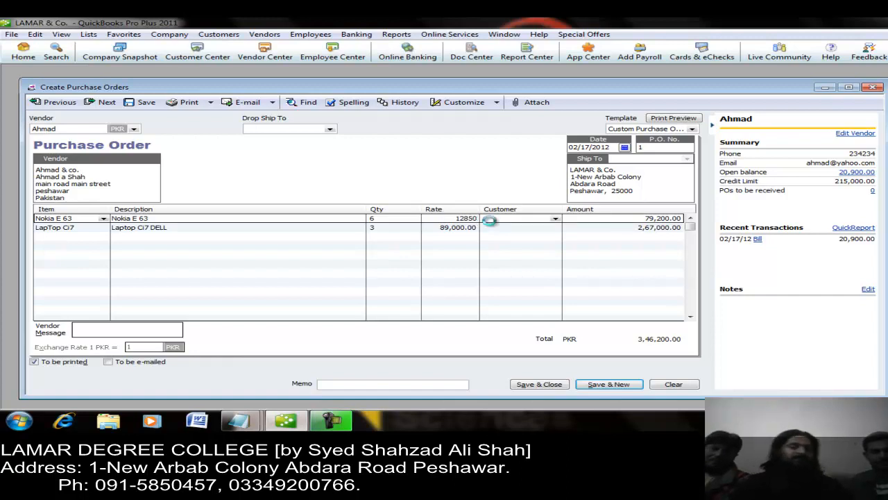
type("2850")
left_click(439, 232)
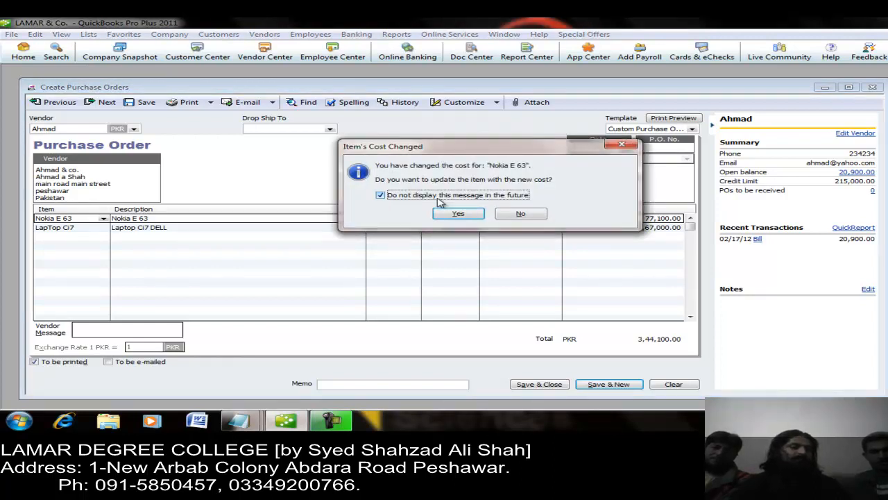
left_click(449, 214)
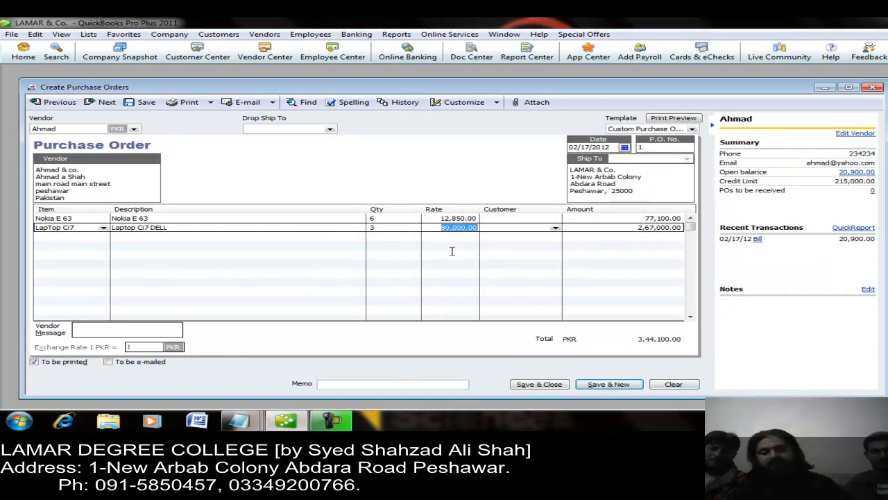
type("85400")
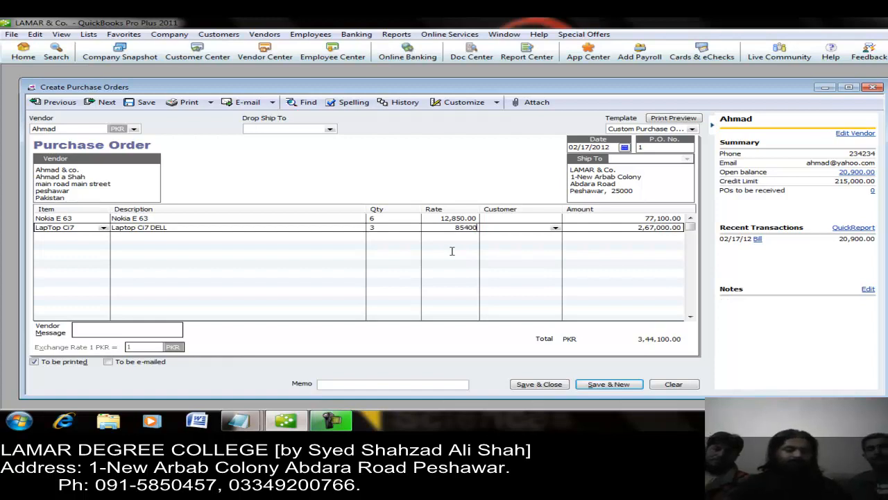
key("Tab")
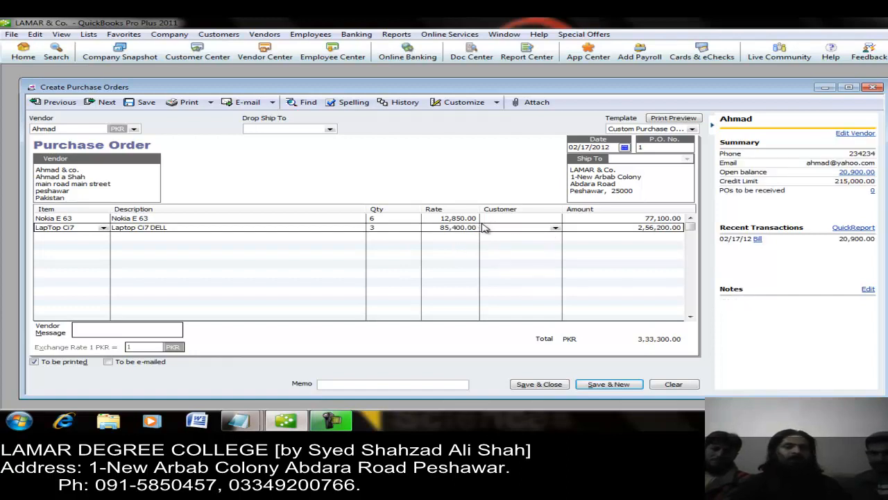
Preview the printed purchase order, dismissing the shipping-label message for good, inspect the page up close and close the preview.
left_click(673, 118)
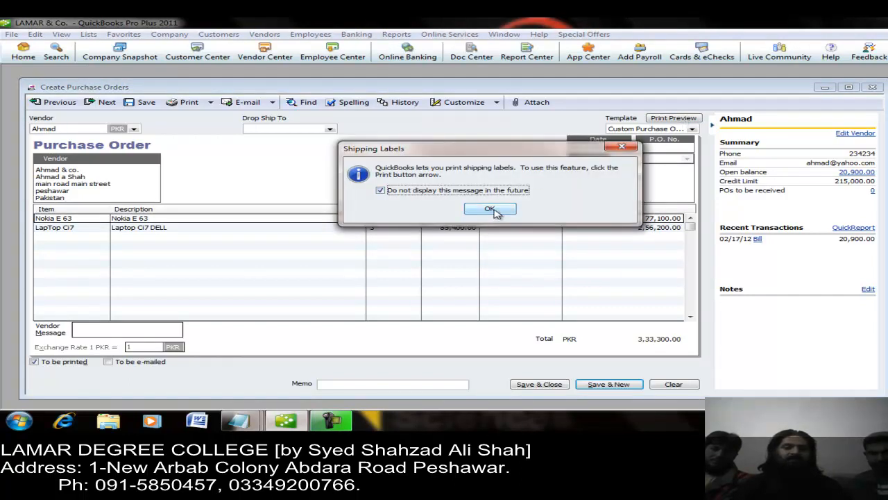
left_click(490, 210)
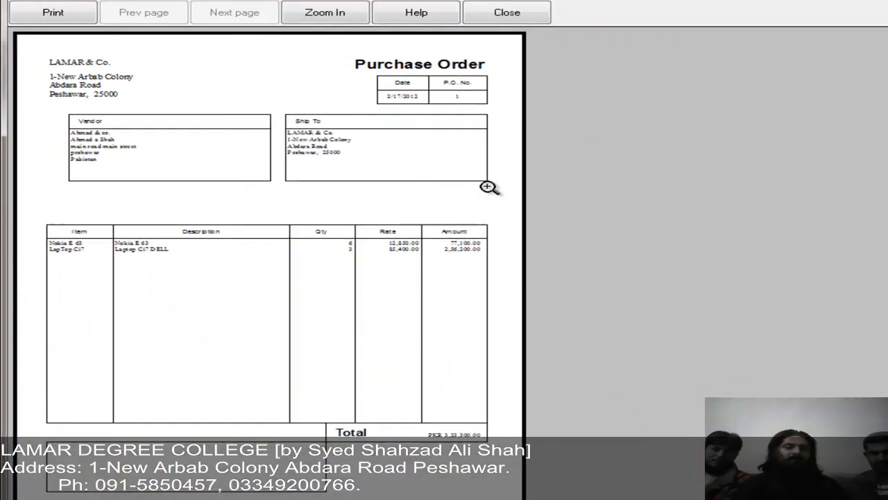
left_click(232, 91)
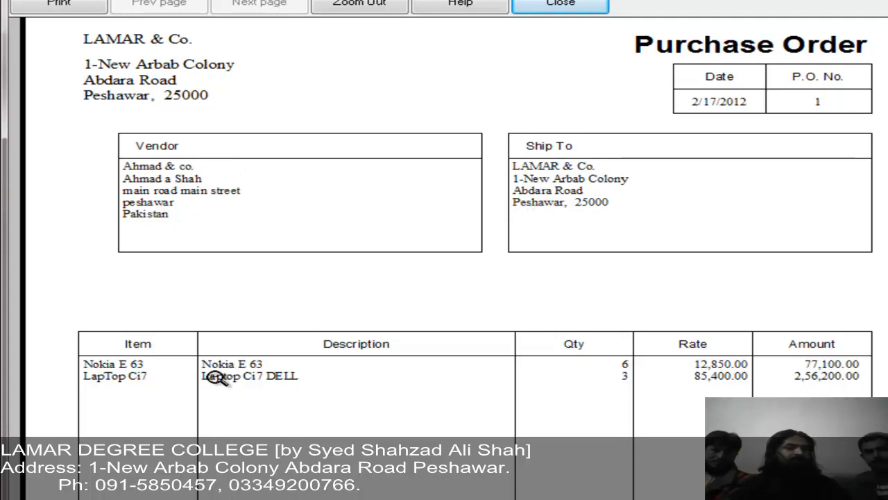
left_click(511, 381)
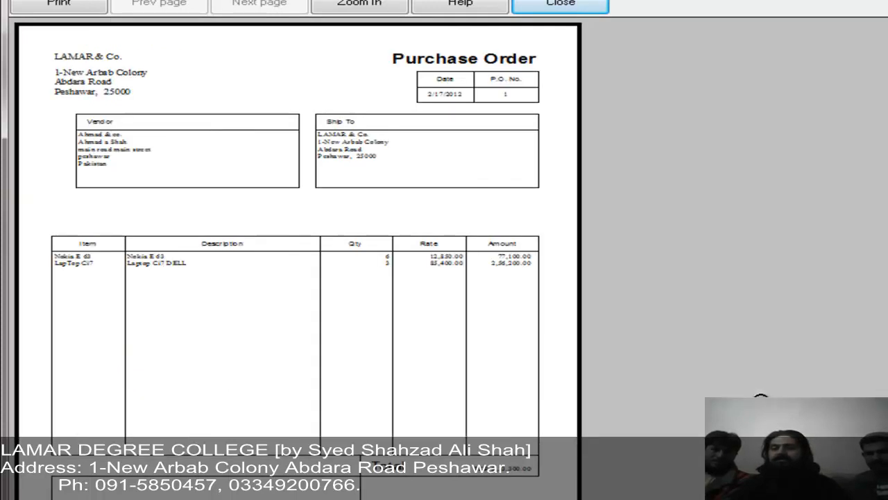
left_click(479, 453)
left_click(428, 478)
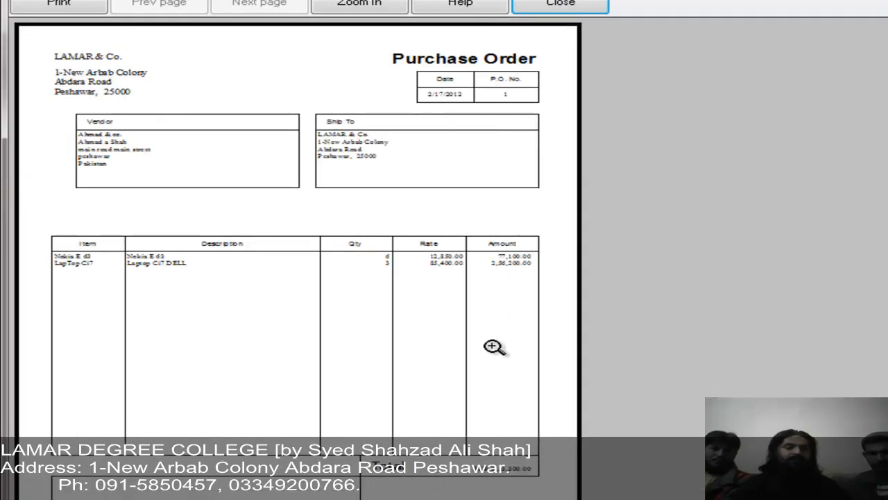
left_click(561, 3)
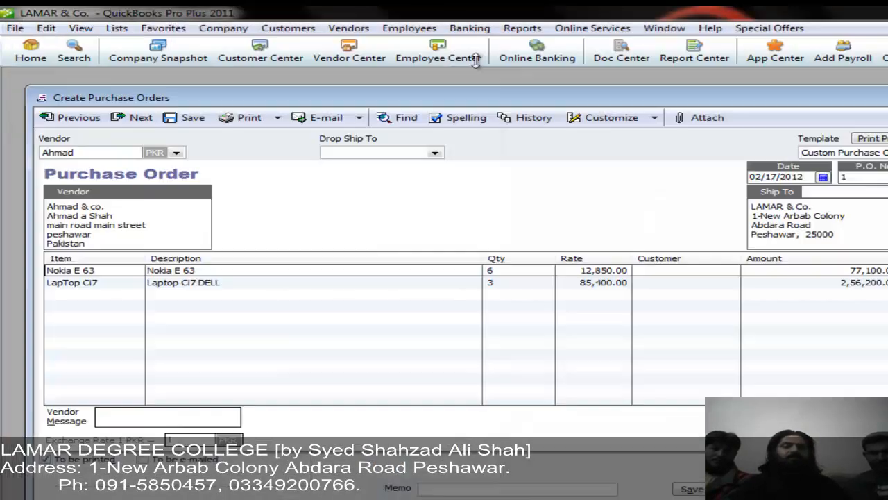
Save the purchase order and start a new one for the first listed vendor.
left_click(147, 413)
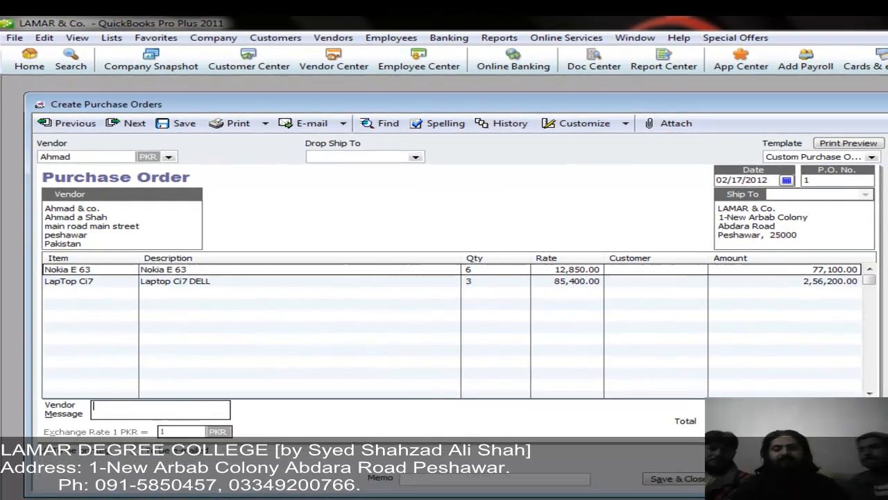
key("alt+s")
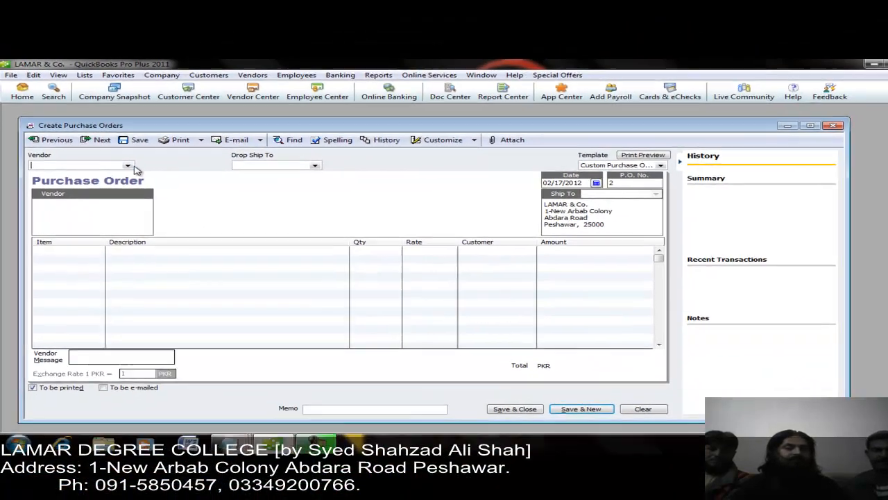
left_click(168, 158)
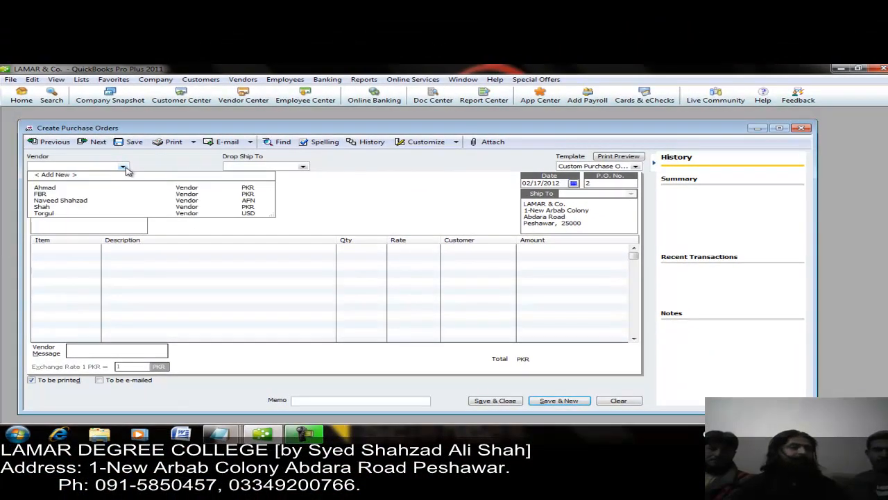
left_click(170, 188)
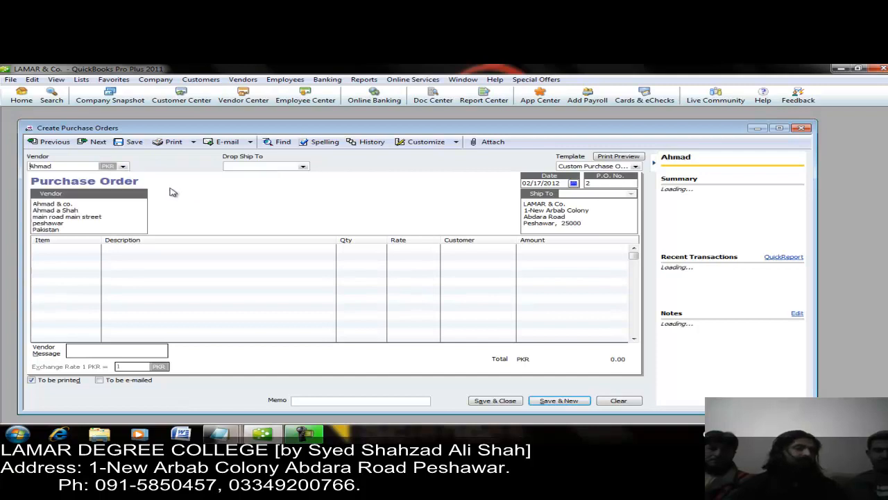
Add a LapTop Ci7 line with a quantity of 2, then save and close the purchase order.
left_click(92, 248)
left_click(94, 248)
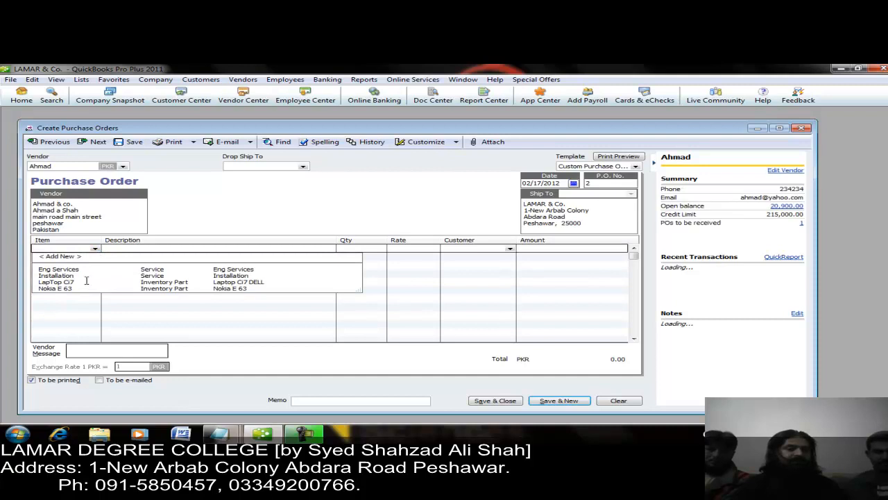
left_click(61, 282)
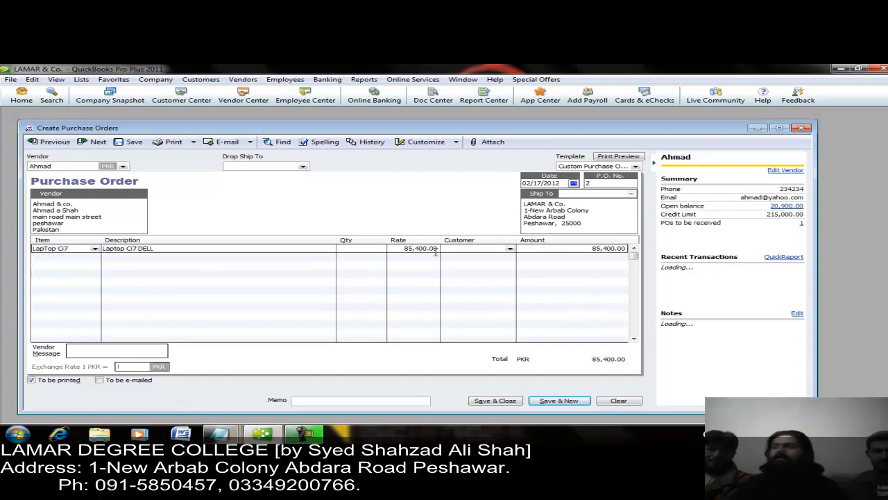
left_click(369, 252)
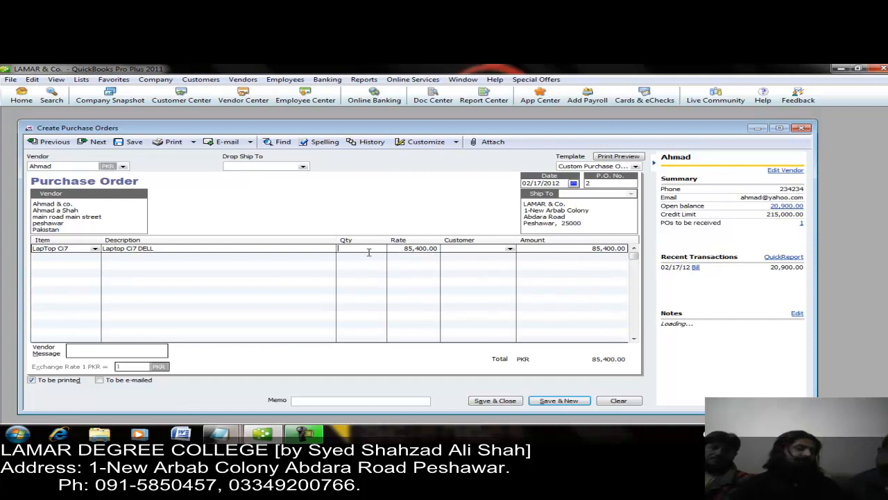
type("2")
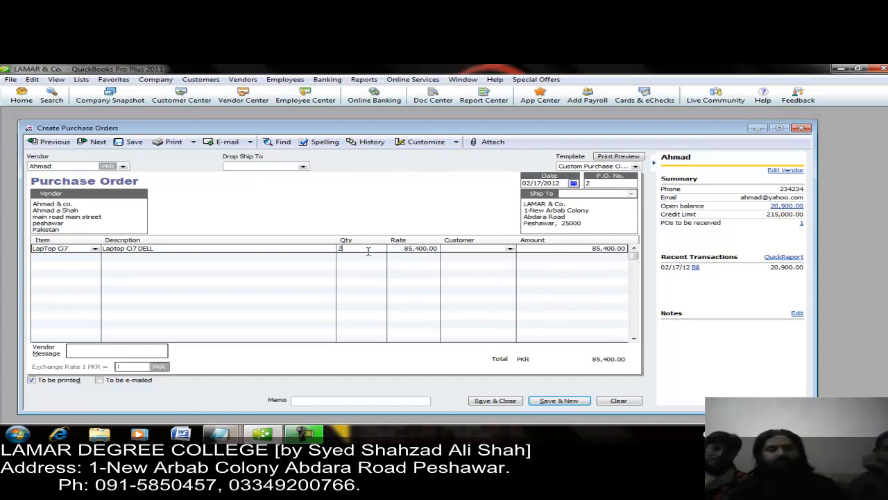
left_click(479, 402)
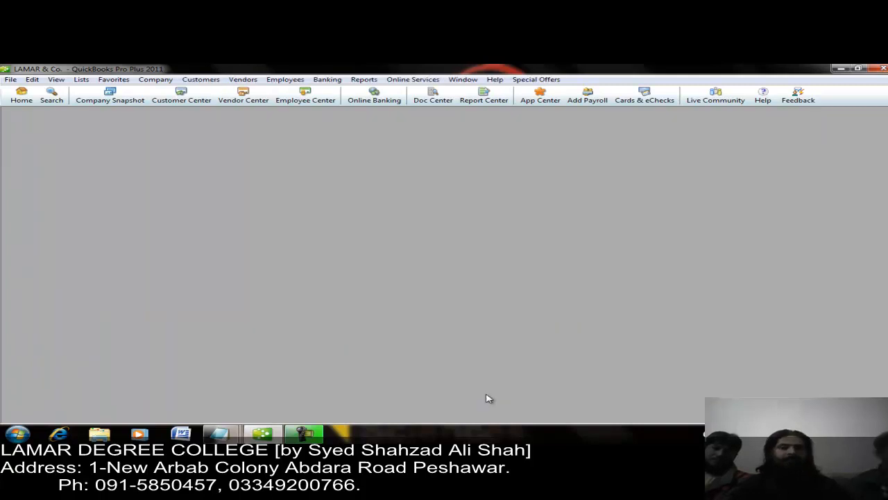
Open the Open Purchase Orders report from the purchases reports.
left_click(360, 81)
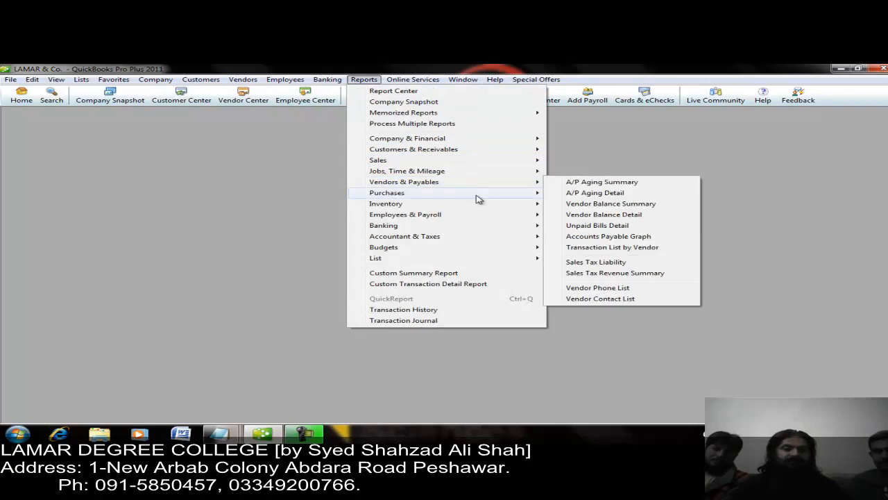
mouse_move(476, 194)
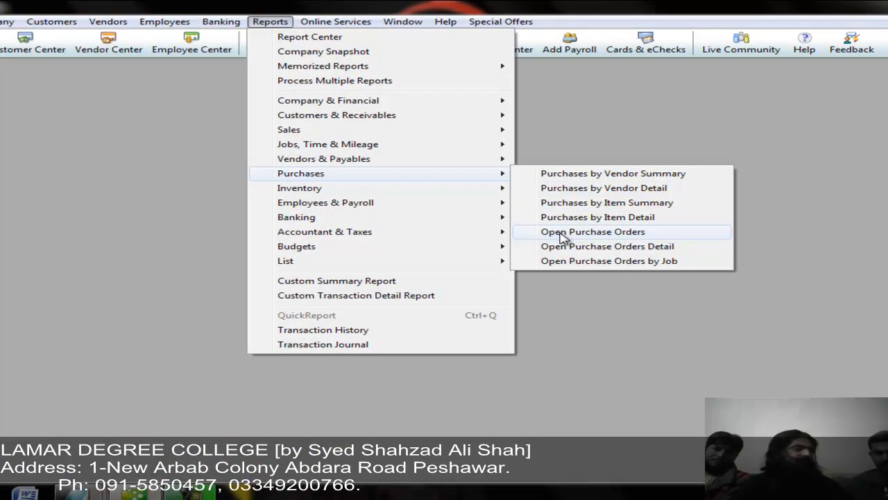
left_click(563, 237)
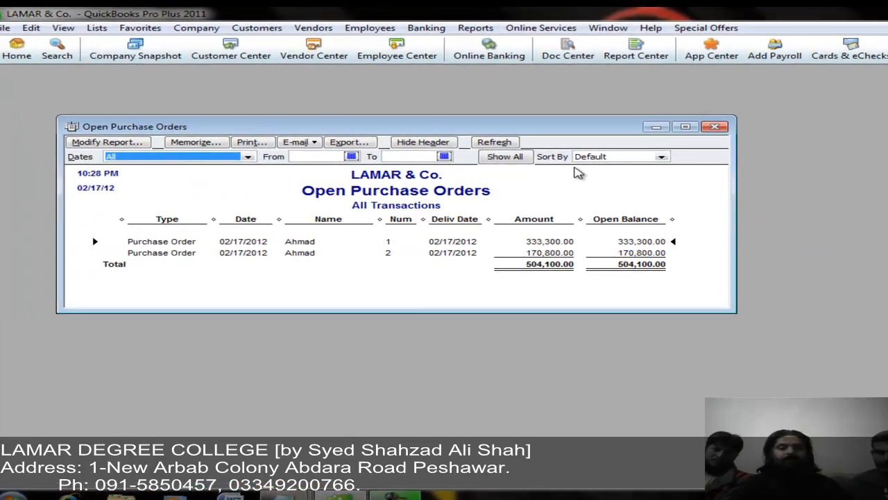
Move the Open Purchase Orders report aside, then open the Purchases by Vendor Detail report and place it below.
left_click_drag(413, 129, 814, 84)
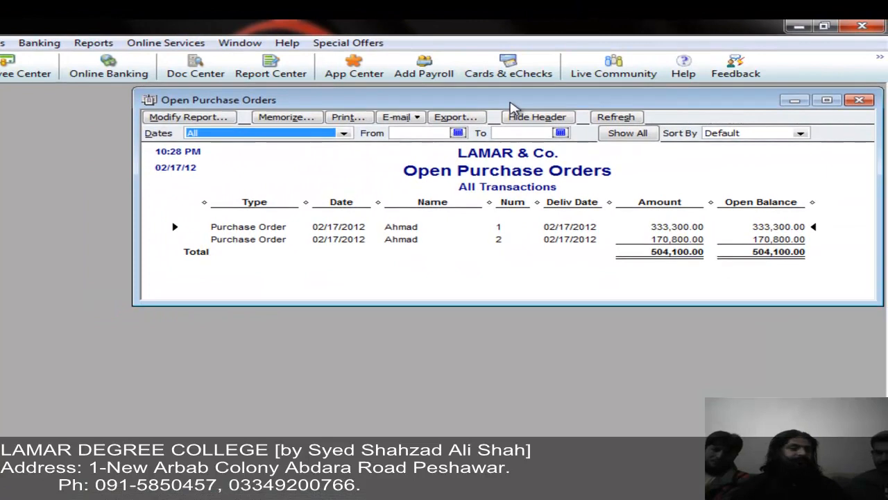
left_click_drag(510, 103, 510, 101)
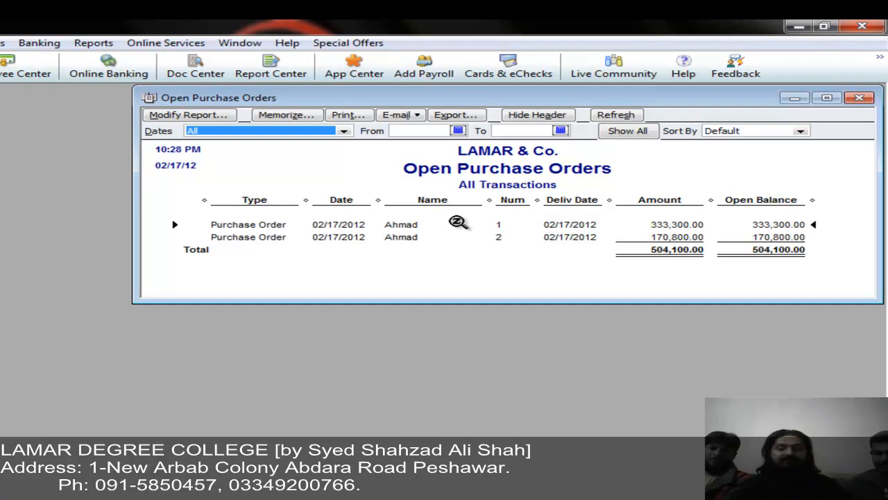
left_click(96, 44)
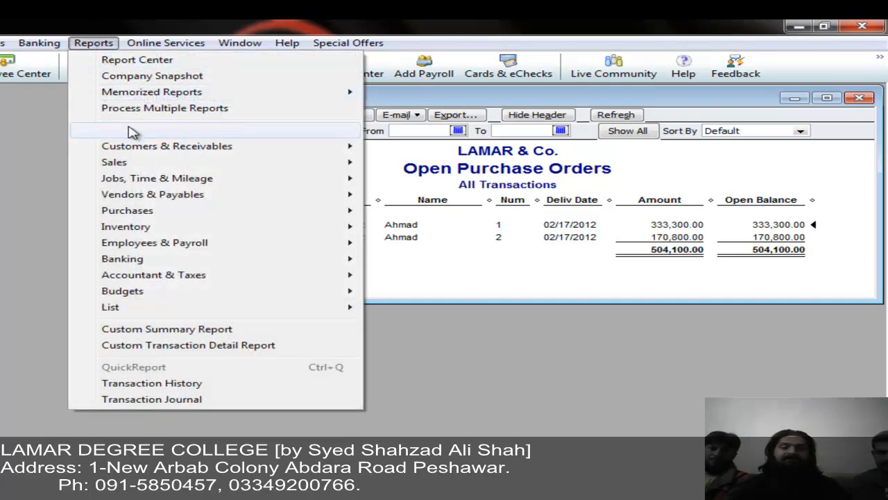
mouse_move(229, 217)
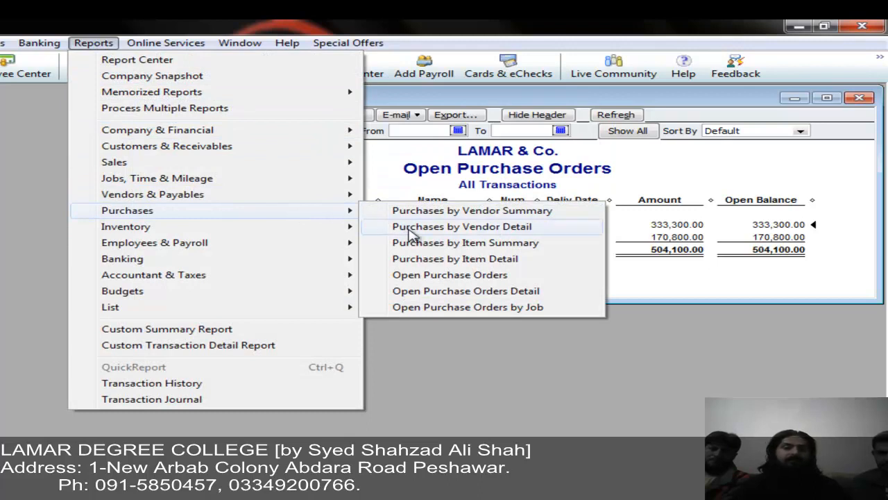
left_click(411, 232)
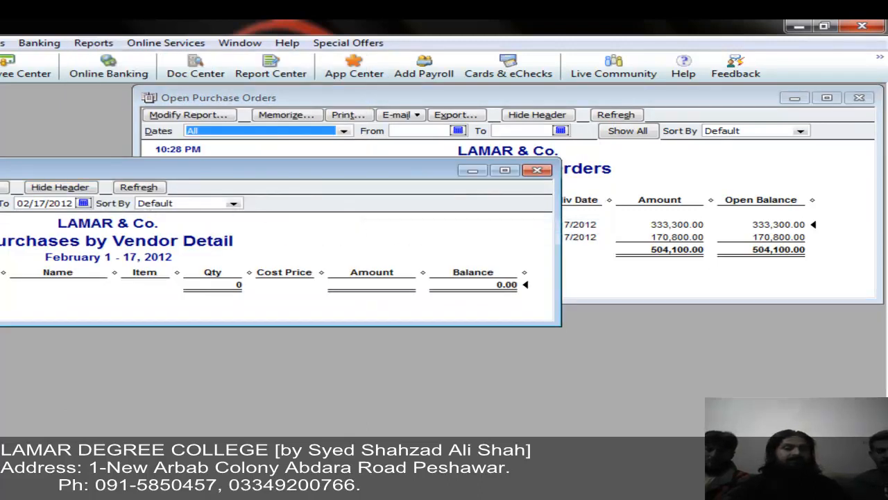
left_click_drag(0, 169, 318, 329)
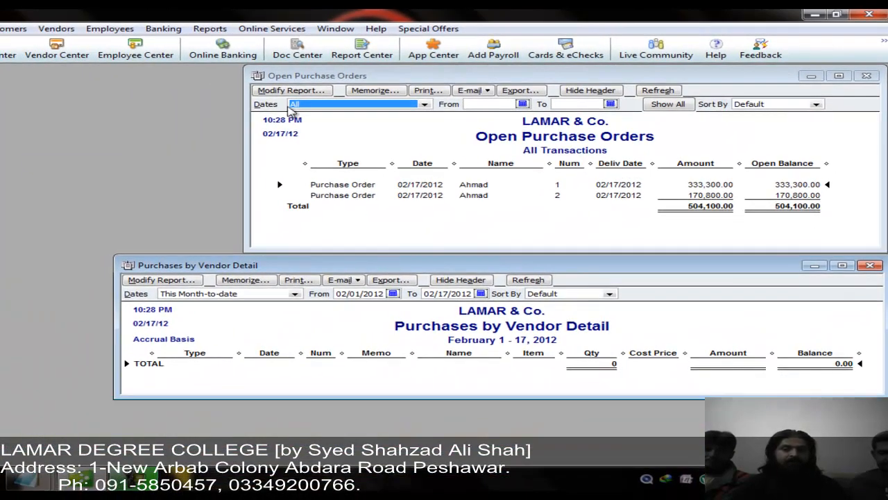
Open the Purchases by Item Summary report and place it beside the Open Purchase Orders report.
left_click(210, 28)
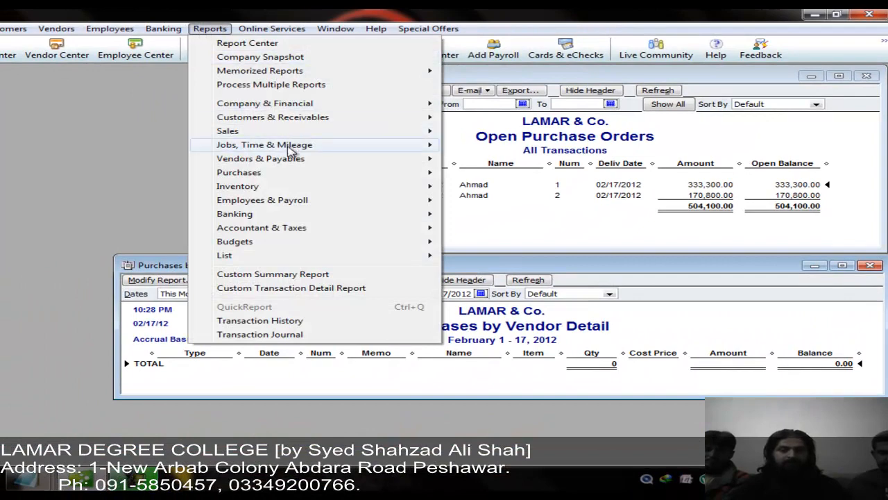
mouse_move(325, 177)
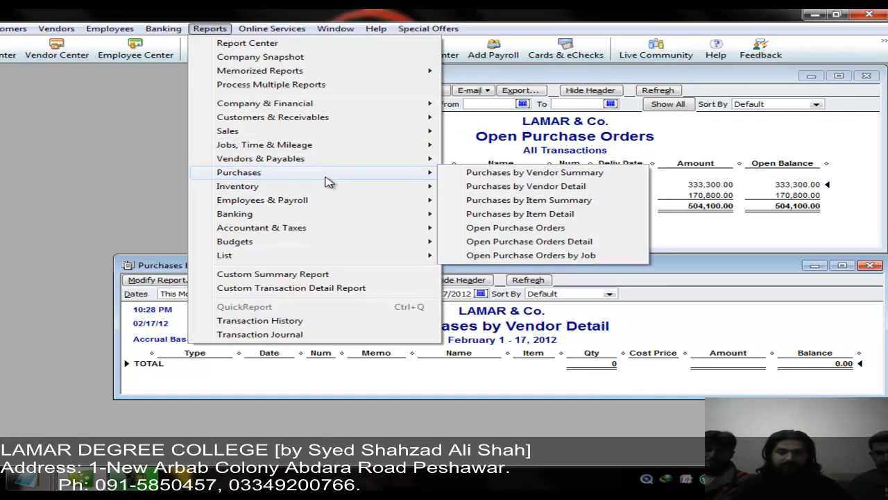
left_click(471, 203)
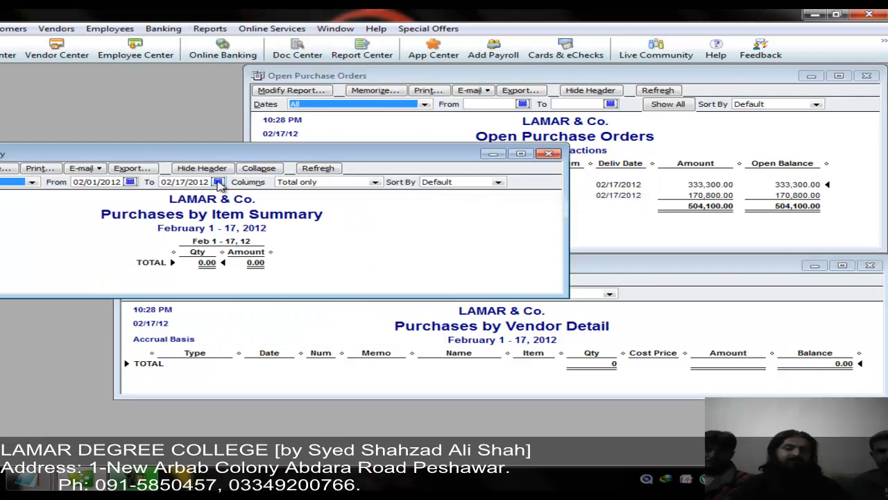
left_click_drag(116, 153, 6, 90)
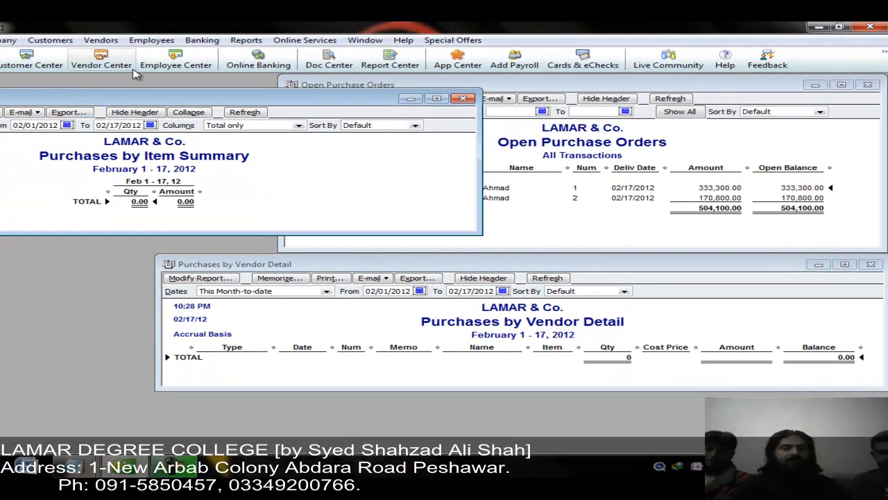
Start a bill for received items from the first listed vendor and agree to receive against the open purchase orders.
left_click(108, 42)
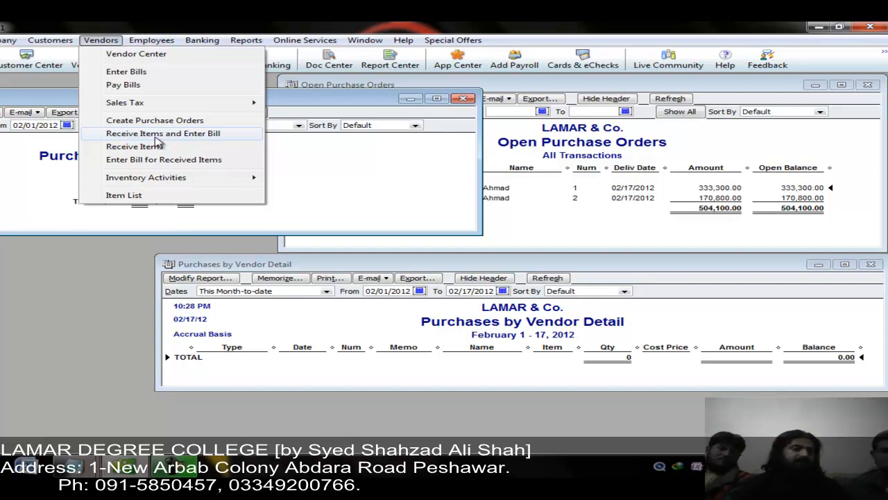
left_click(158, 139)
left_click(68, 164)
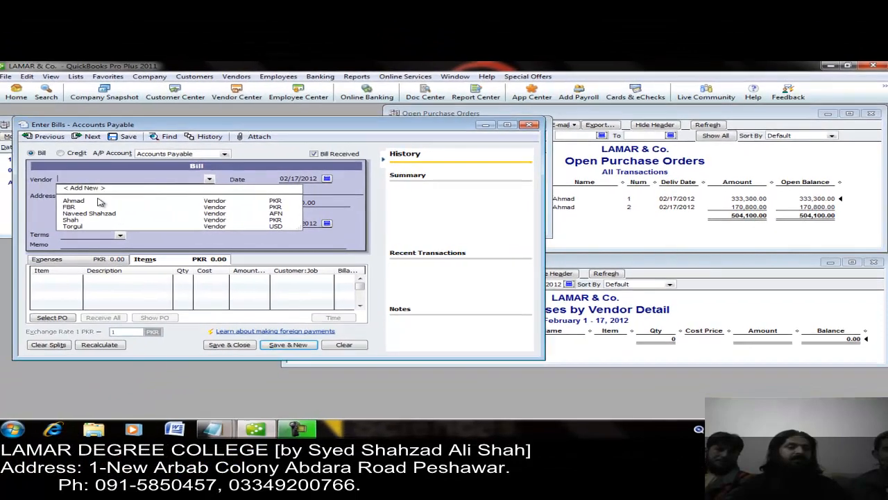
left_click(99, 201)
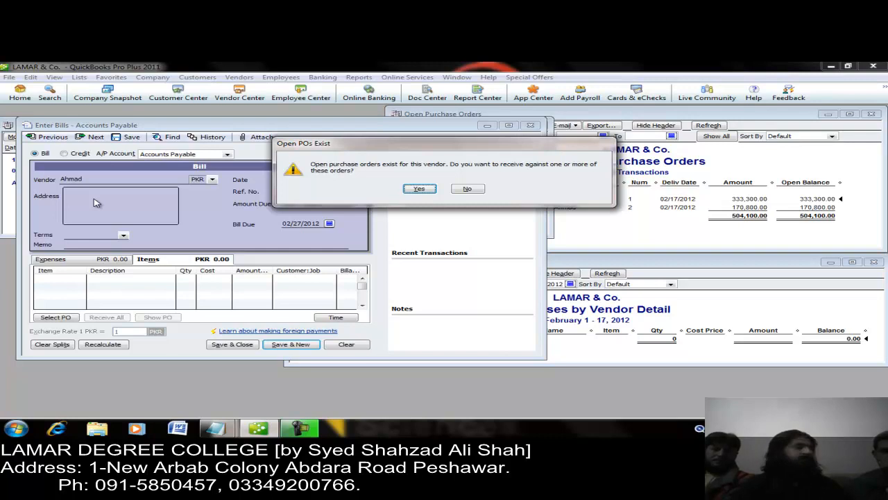
left_click(411, 191)
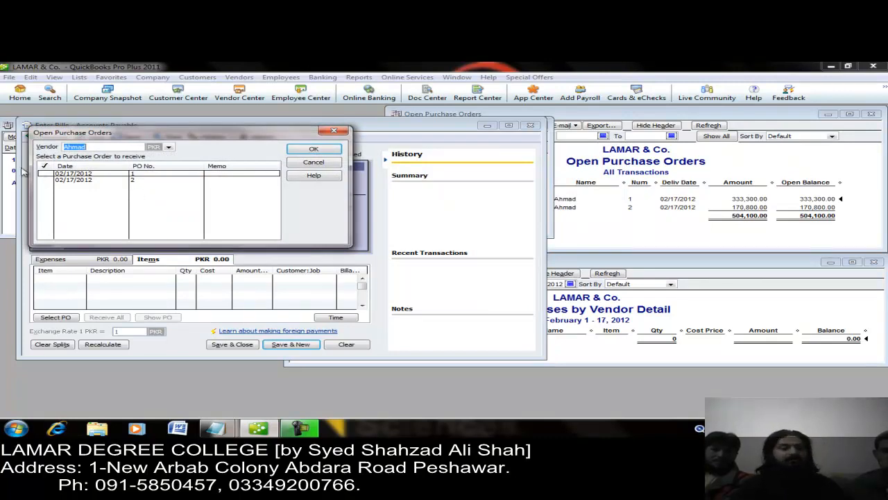
Select only purchase order 2 to receive and bring its items into the bill.
left_click(45, 173)
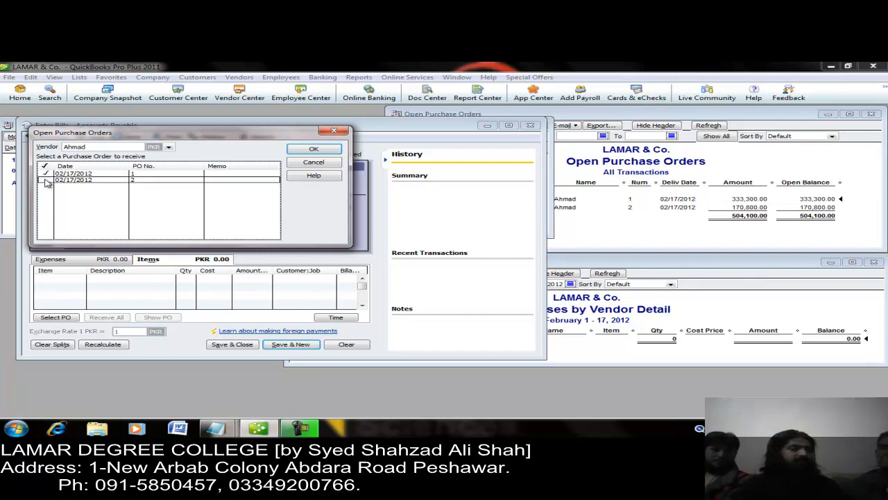
left_click(45, 173)
left_click(46, 180)
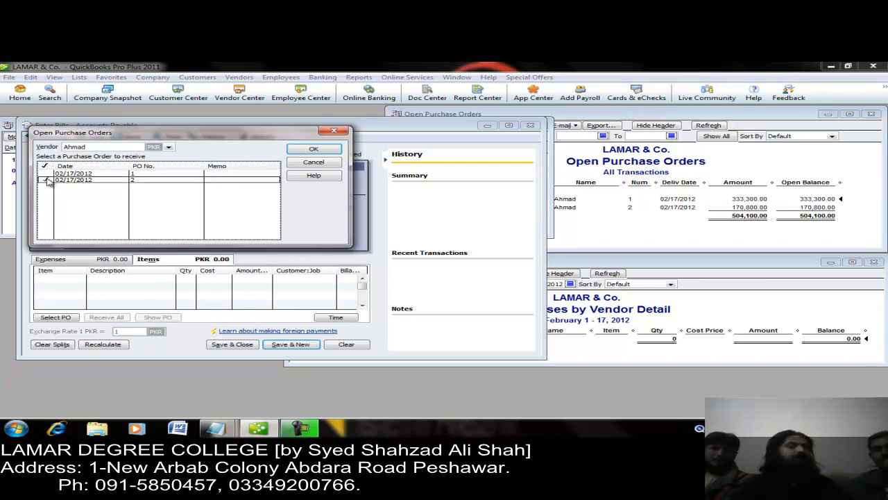
left_click(312, 149)
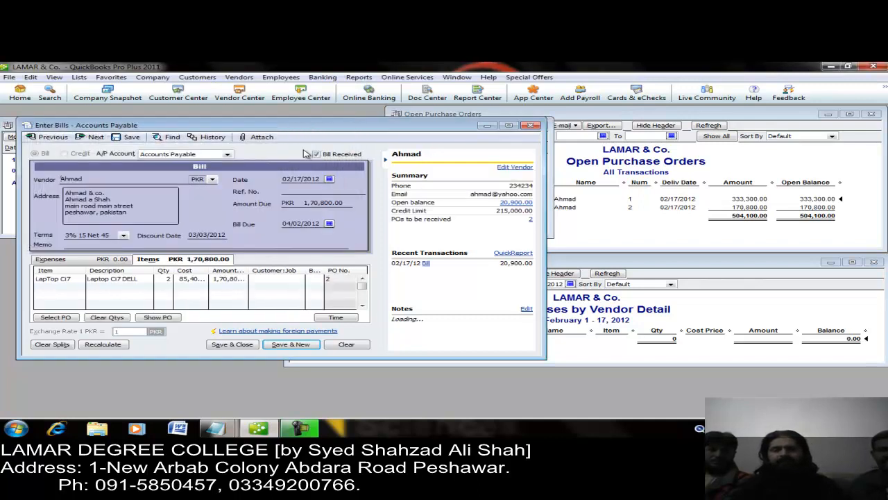
Enter 3454345 as the bill's reference number, then save the bill and start a new one.
left_click(165, 278)
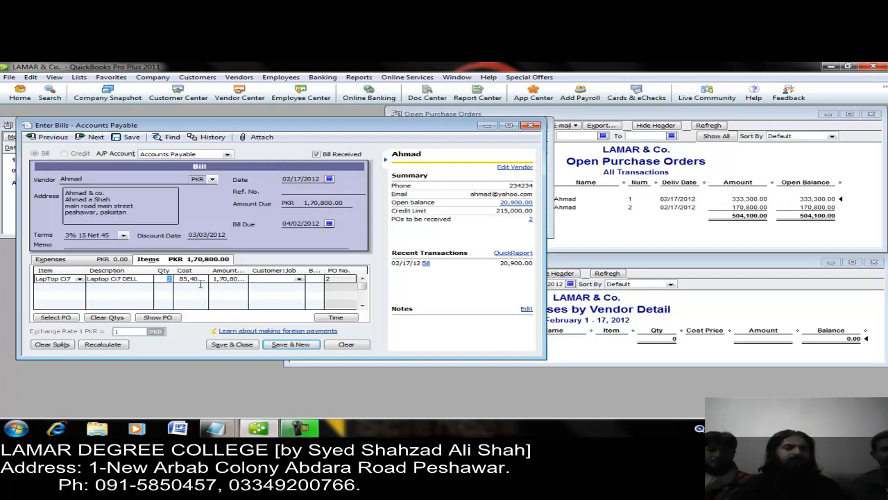
double_click(170, 278)
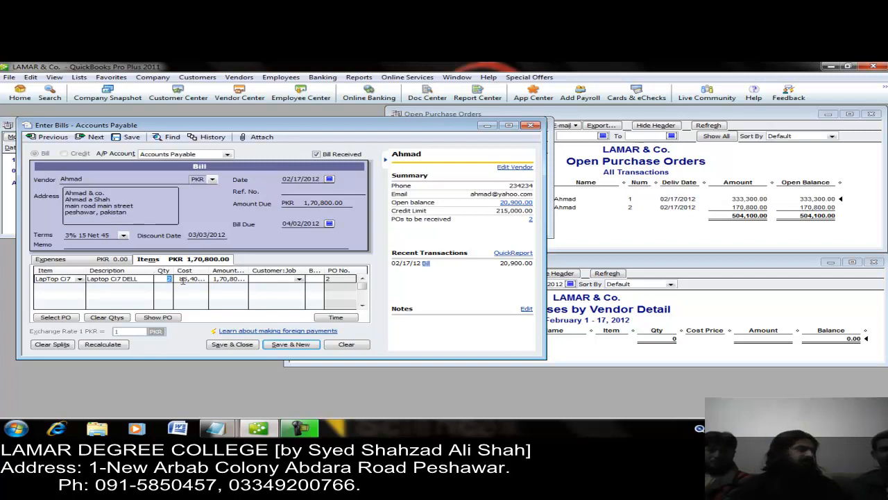
left_click(305, 190)
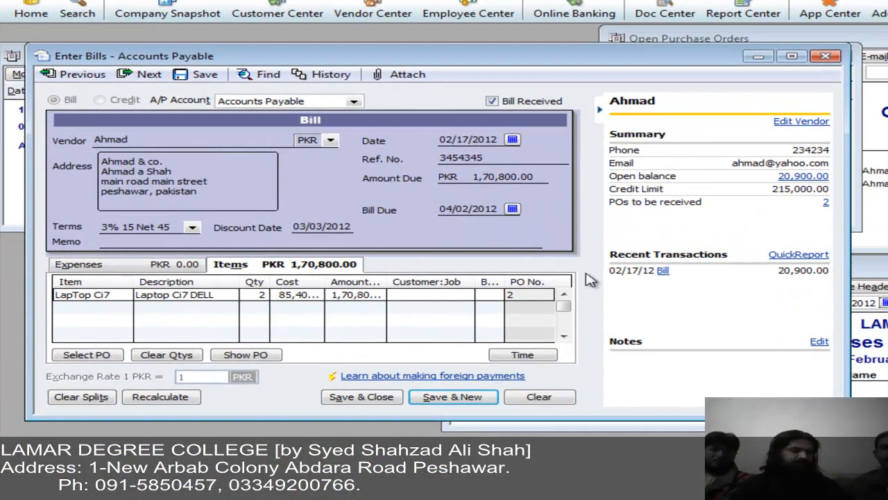
left_click(484, 400)
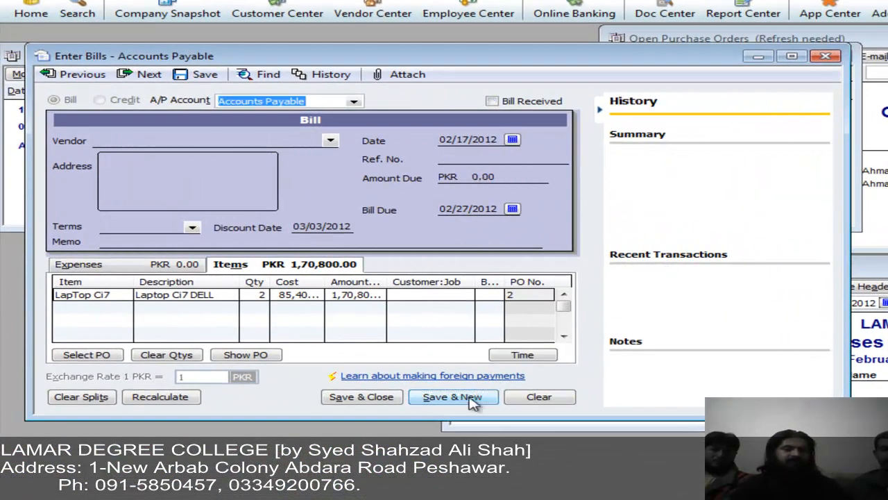
Move the blank bill out of the way and bring the three purchase reports up to date to review the received items.
left_click_drag(291, 59, 466, 486)
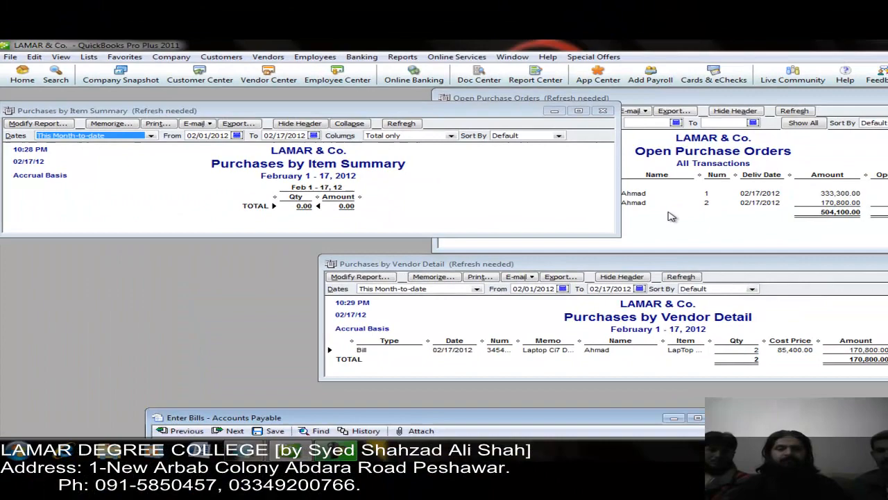
left_click(594, 215)
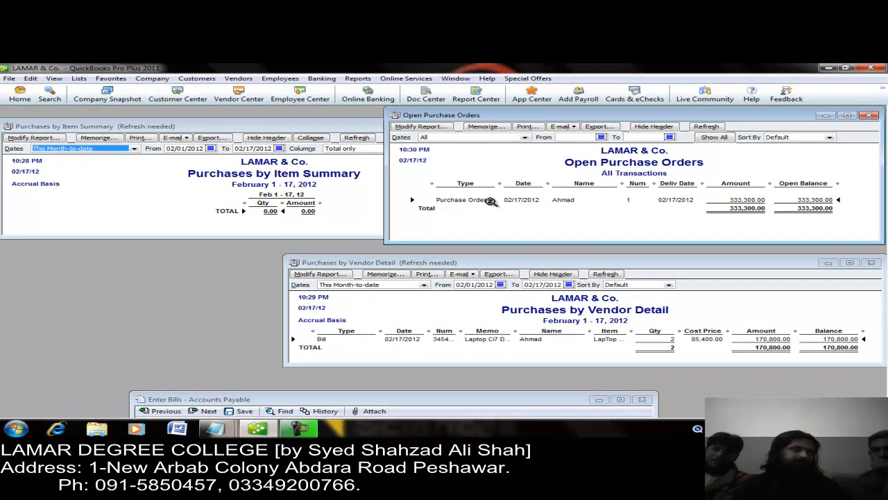
left_click(321, 220)
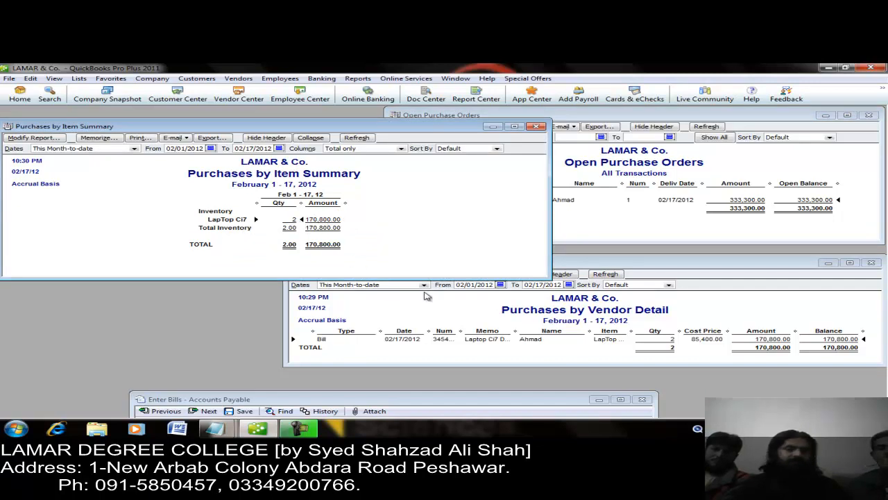
left_click(448, 301)
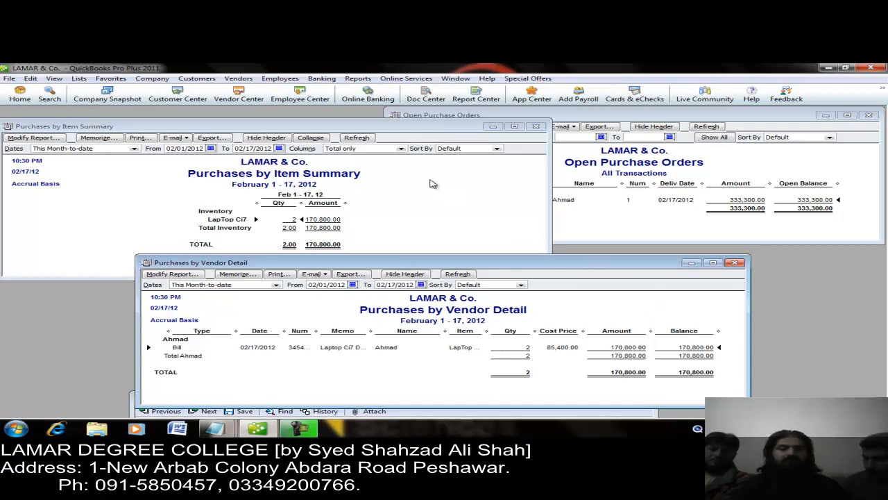
Open the Trial Balance report and set its dates to All.
left_click(360, 79)
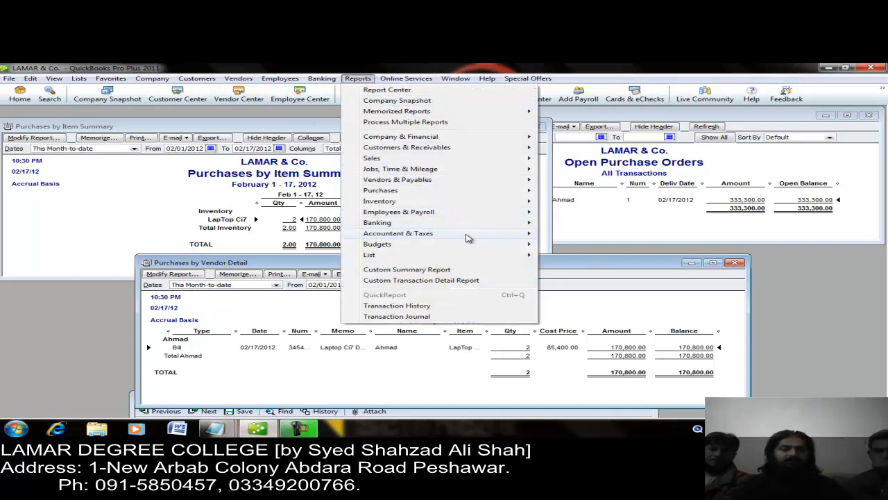
mouse_move(467, 238)
left_click(562, 236)
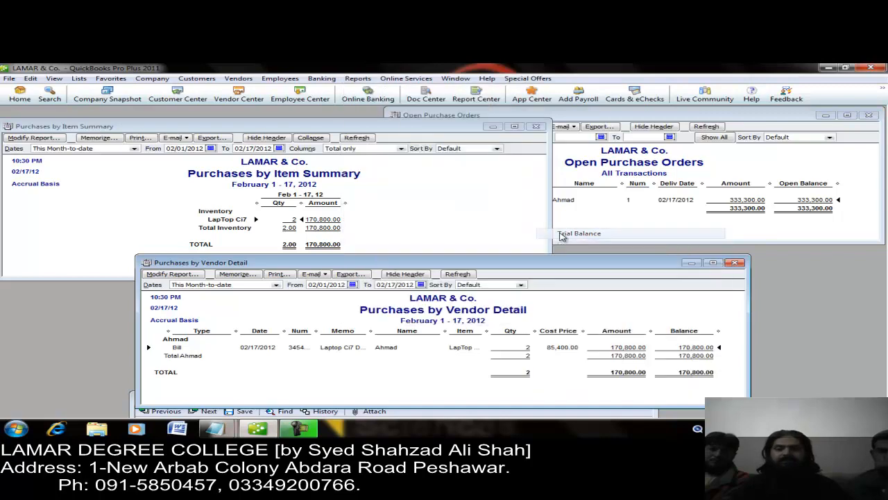
key("a")
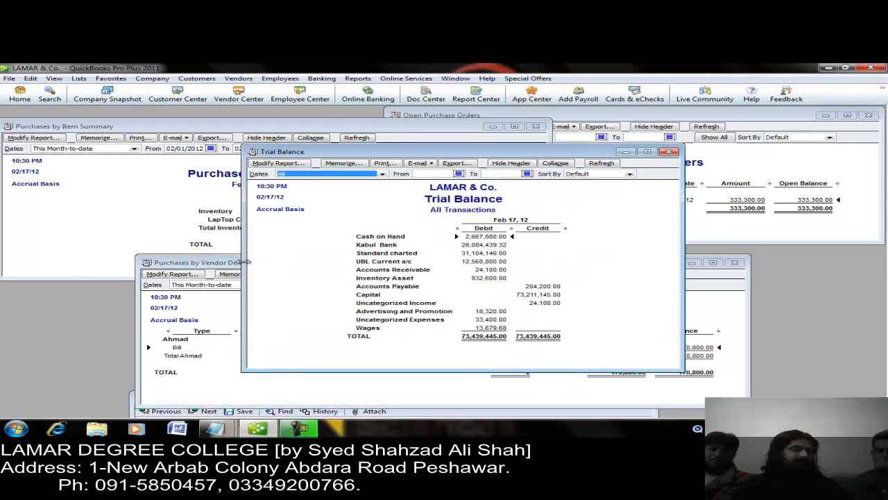
Make the Trial Balance window narrower and taller and place it beside the purchase reports.
left_click_drag(246, 262, 371, 260)
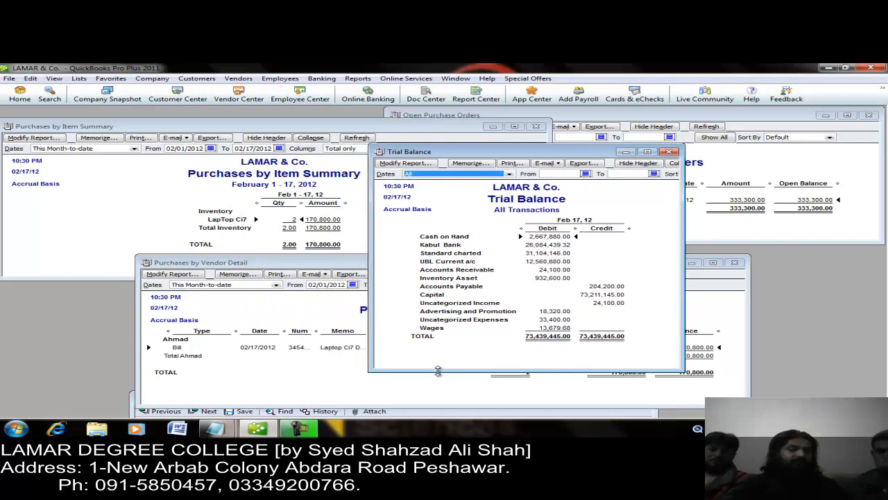
left_click_drag(438, 371, 432, 420)
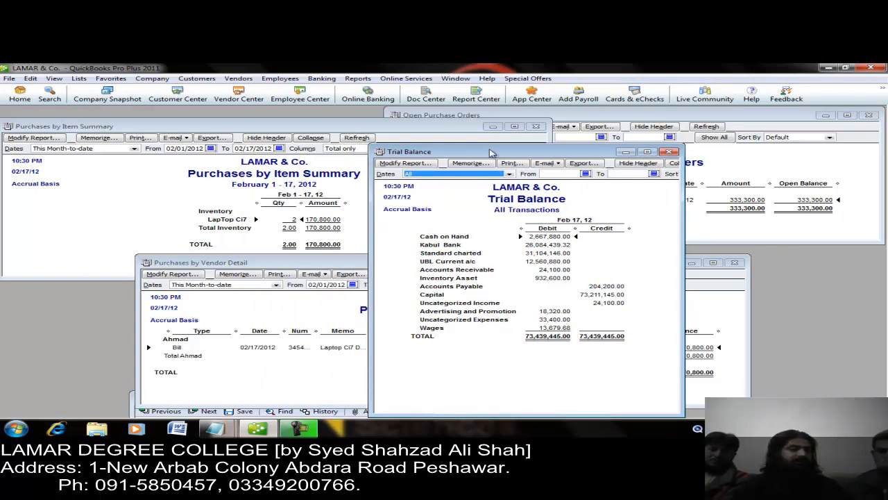
left_click_drag(476, 156, 672, 161)
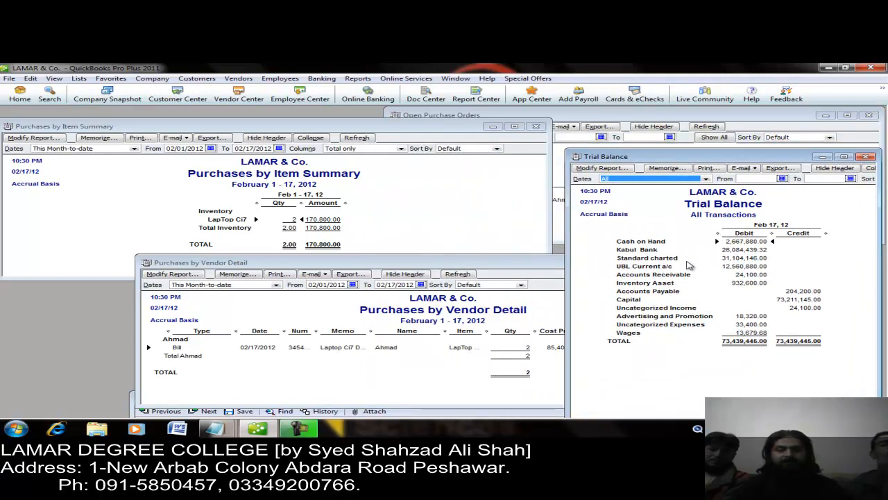
Examine the transactions behind the Inventory Asset balance, widening the Num column, and close the detail report.
double_click(746, 282)
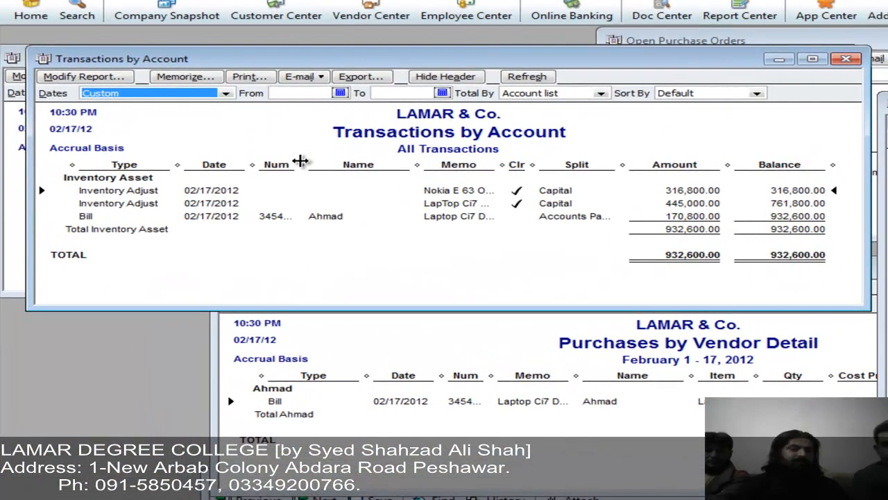
left_click_drag(195, 194, 219, 196)
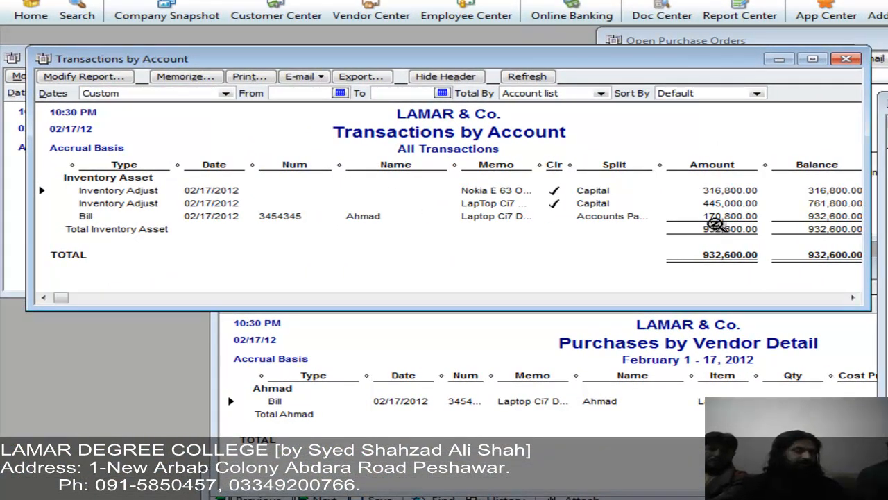
left_click(846, 59)
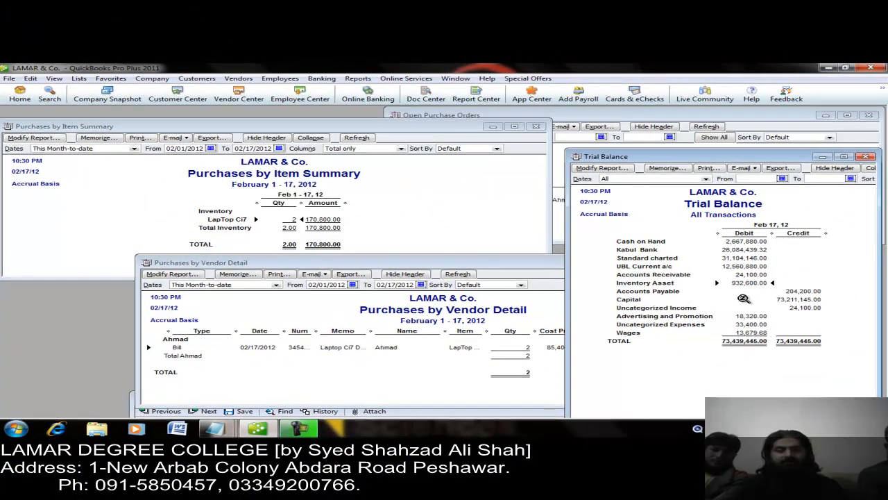
Examine the transactions behind the Accounts Payable balance in the Trial Balance and close the detail report.
double_click(799, 293)
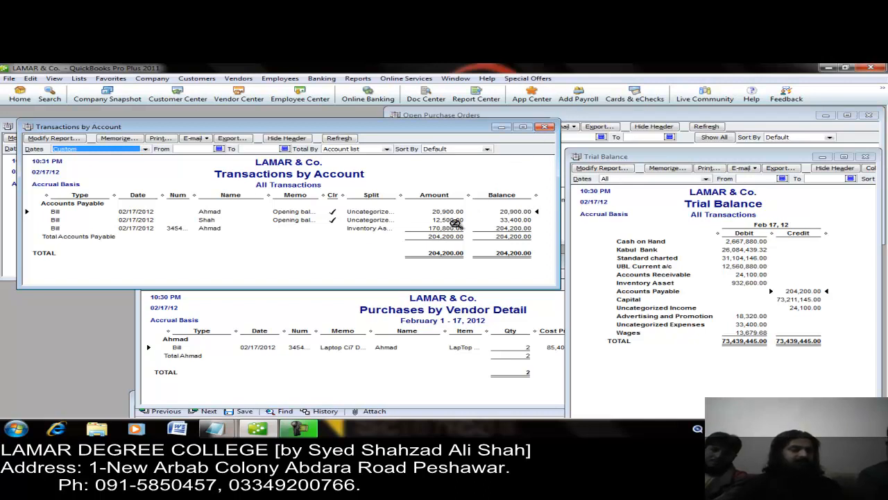
left_click(548, 126)
Open the memorized accountant report My General Ledger.
left_click(358, 78)
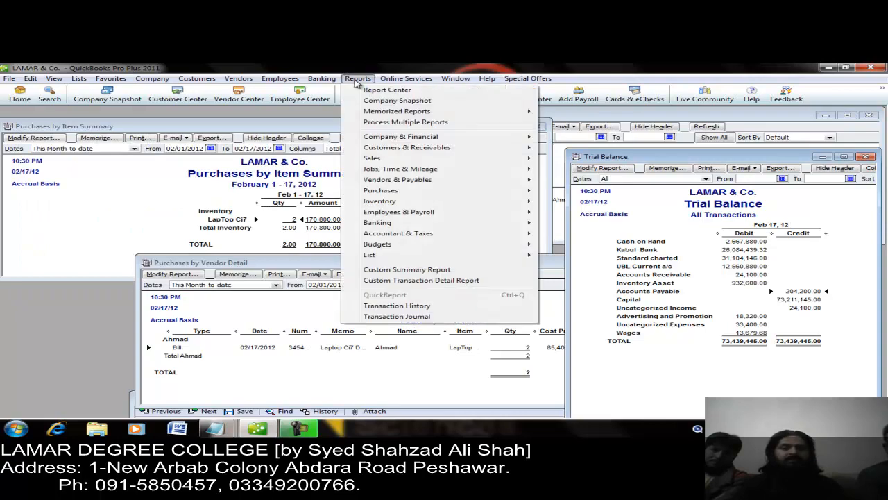
mouse_move(505, 111)
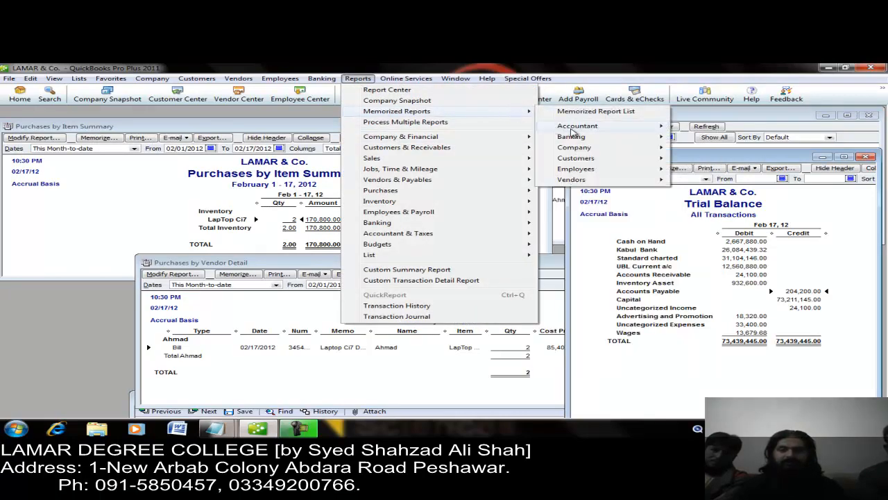
mouse_move(571, 129)
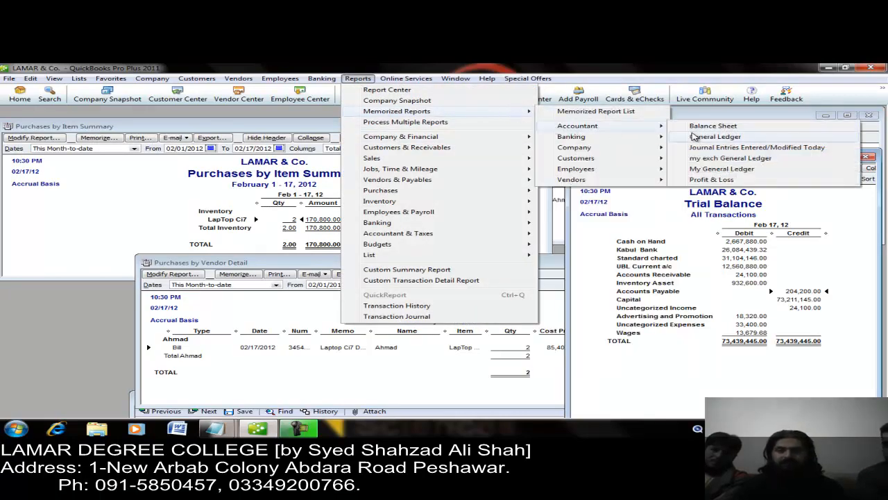
left_click(702, 169)
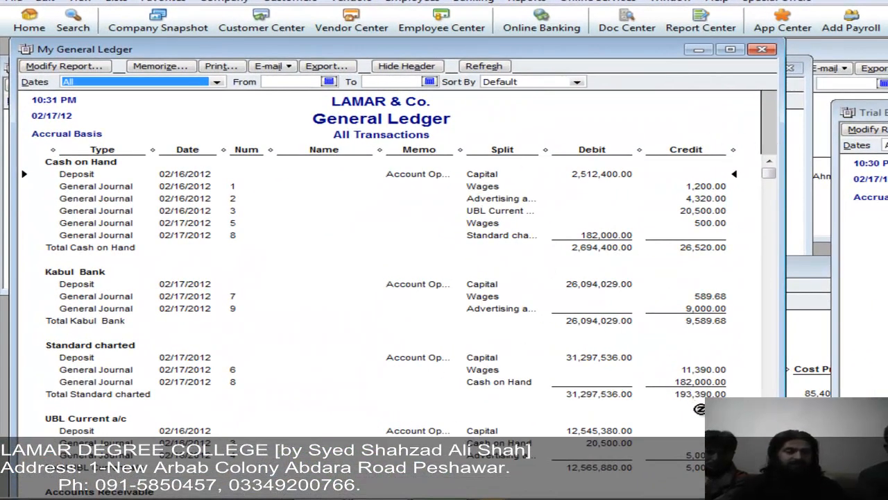
Review the ledger's opening accounts and examine the individual bills posted under Accounts Payable.
scroll(399, 326, "down", 5)
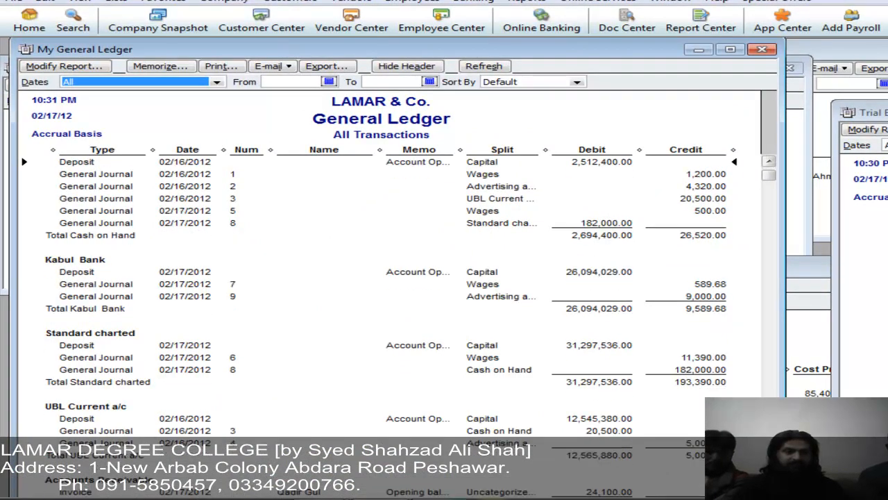
scroll(399, 326, "down", 8)
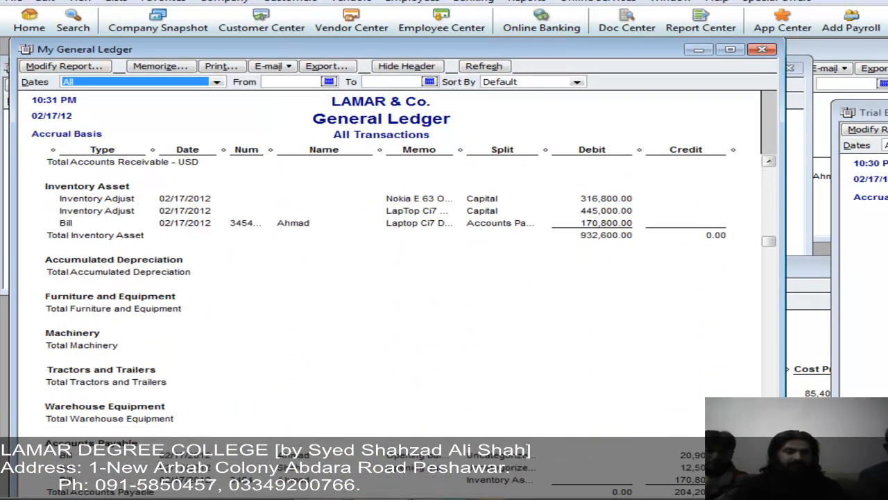
scroll(399, 327, "down", 5)
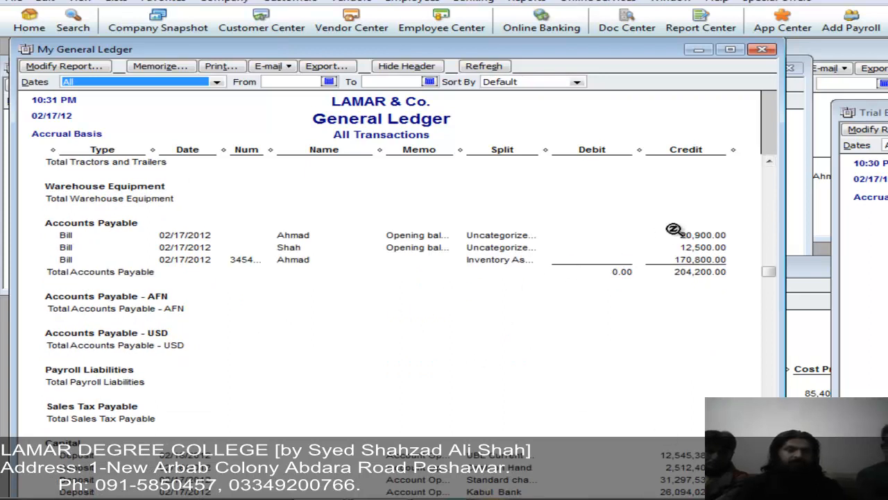
left_click(695, 239)
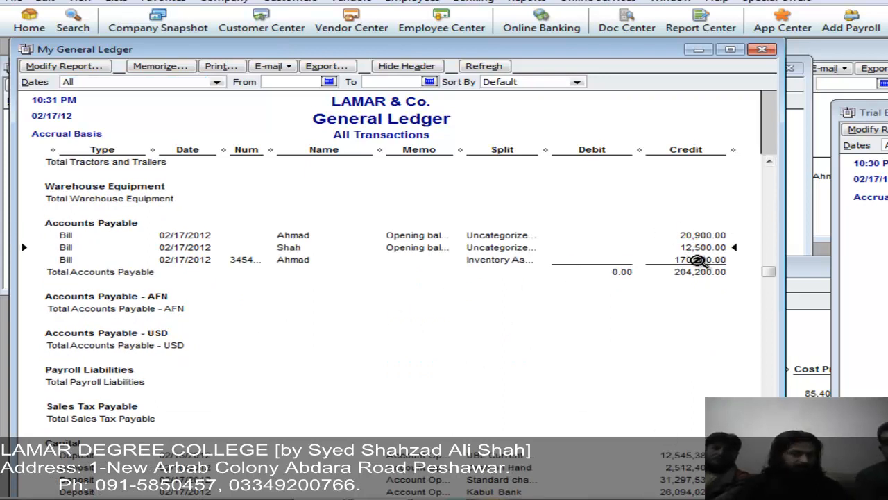
left_click(697, 261)
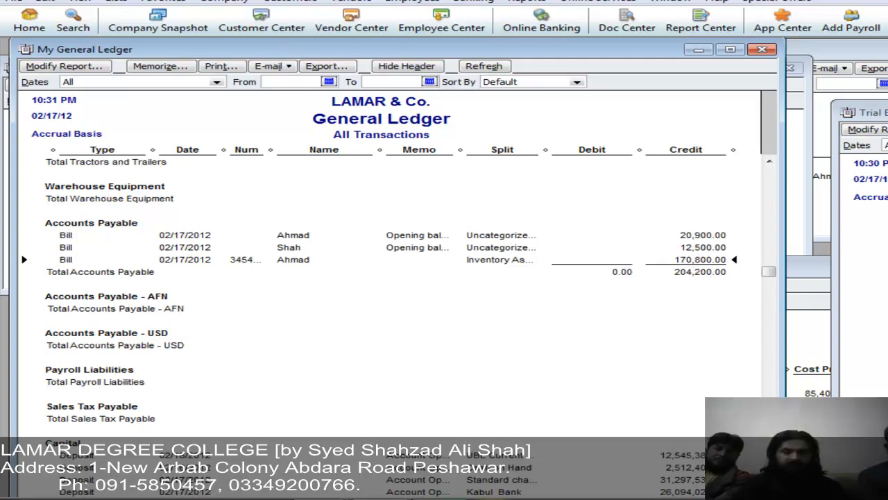
Examine the remaining ledger accounts from Capital through the expense accounts to the final totals.
scroll(388, 291, "down", 10)
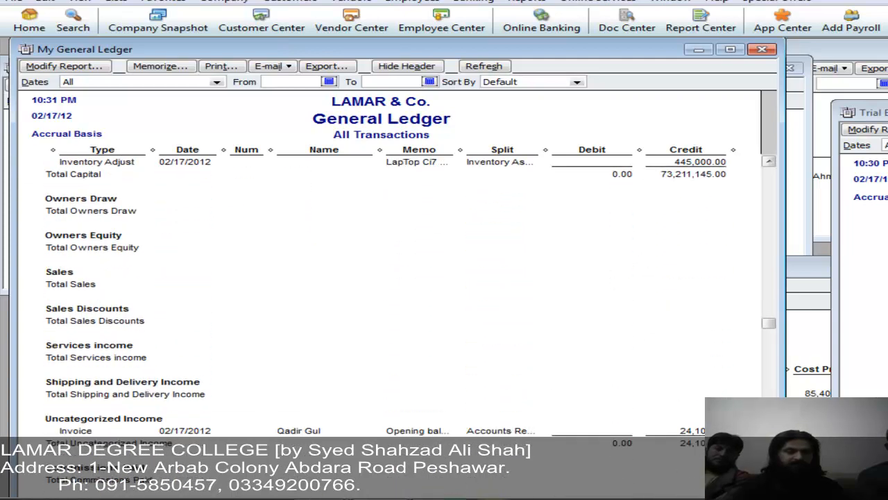
scroll(389, 291, "down", 10)
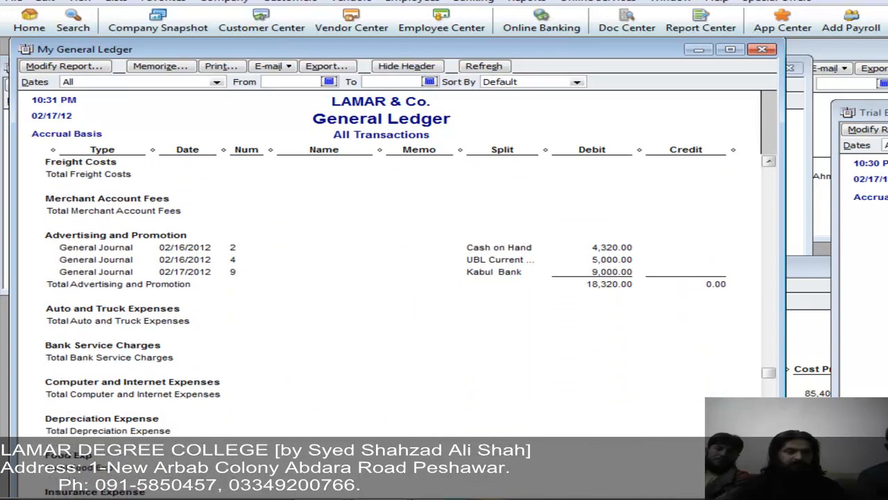
scroll(388, 291, "down", 10)
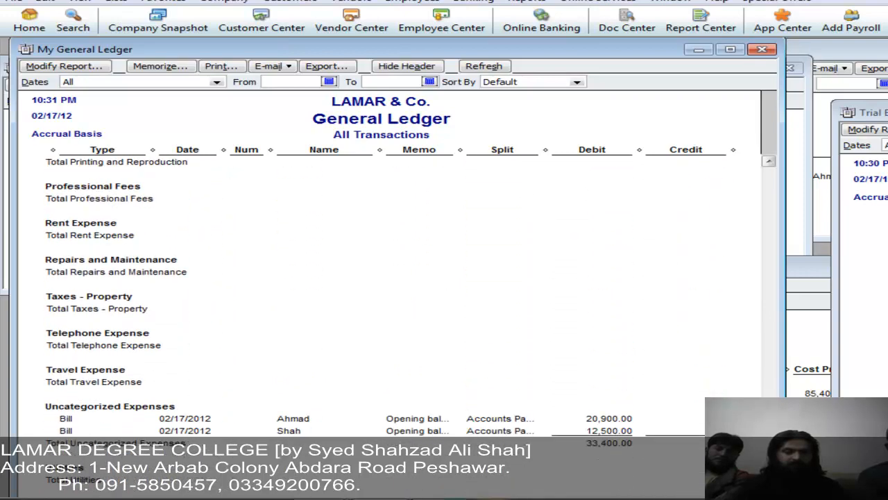
scroll(388, 292, "down", 3)
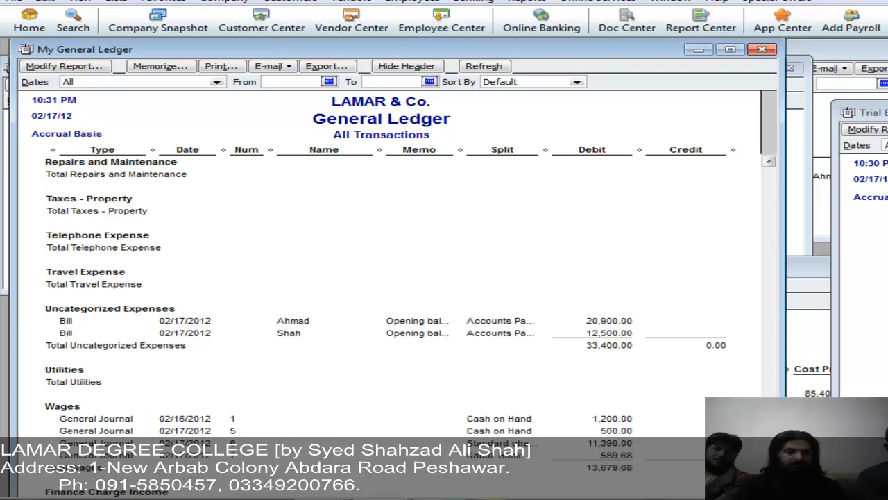
scroll(388, 291, "down", 5)
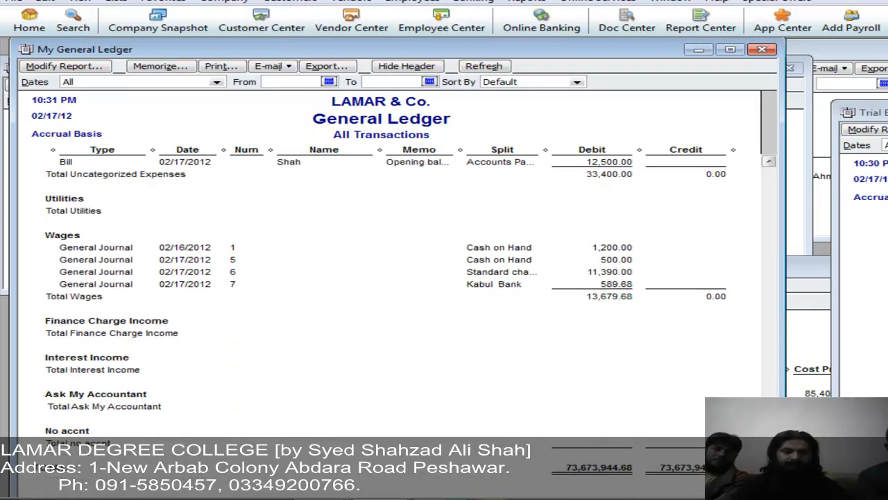
Go back through the General Ledger to its beginning and examine the three entries posted under Inventory Asset.
left_click(776, 313)
left_click(776, 312)
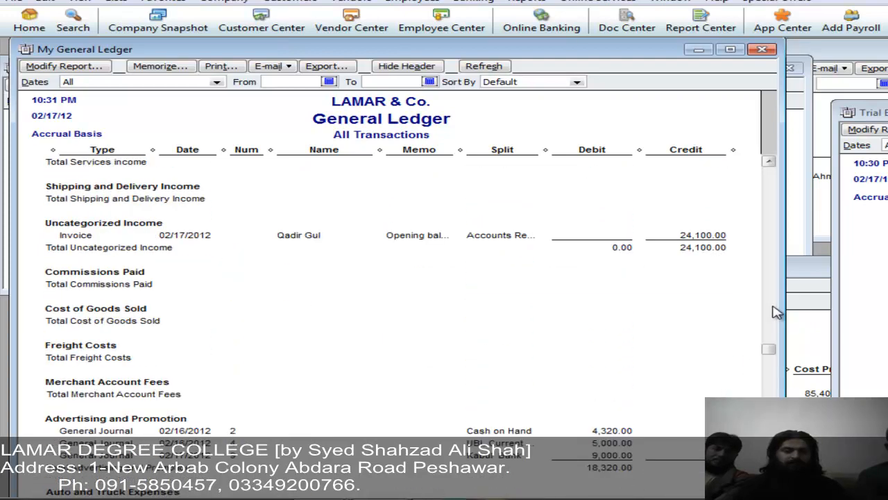
left_click(776, 312)
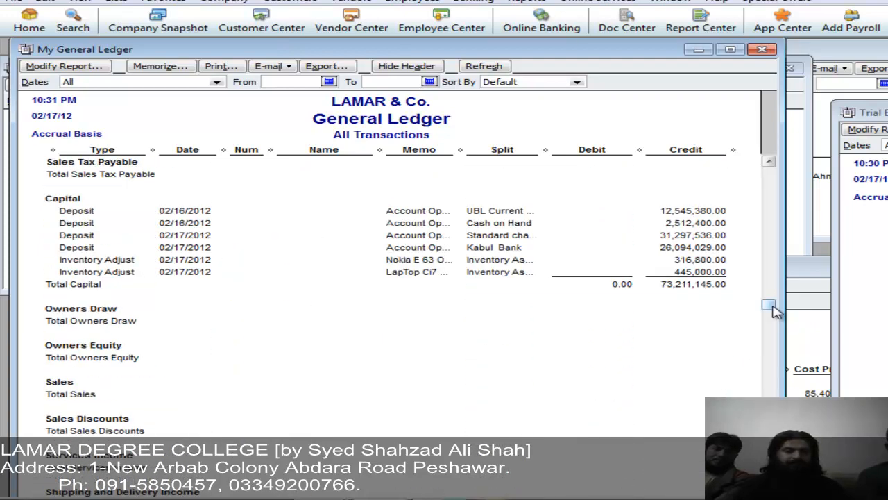
left_click(776, 231)
left_click(775, 218)
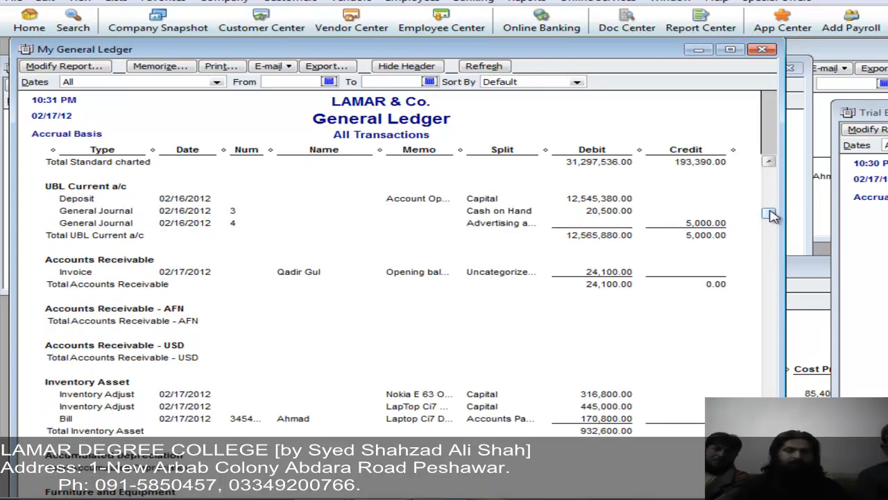
left_click(769, 164)
left_click(769, 164)
left_click_drag(770, 164, 769, 164)
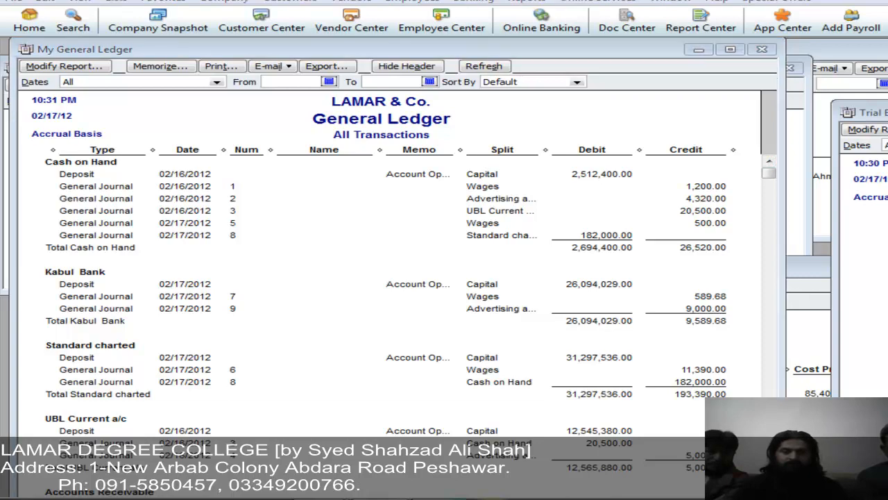
left_click_drag(769, 487, 769, 487)
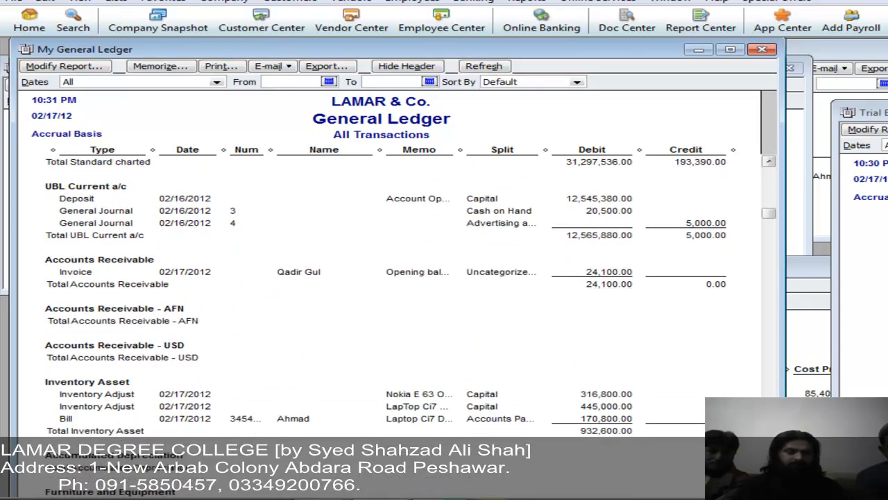
left_click(595, 394)
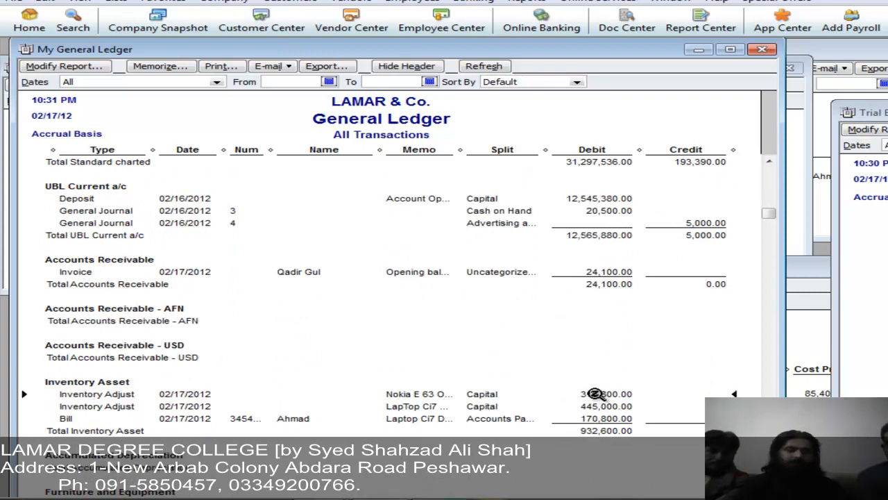
left_click(602, 406)
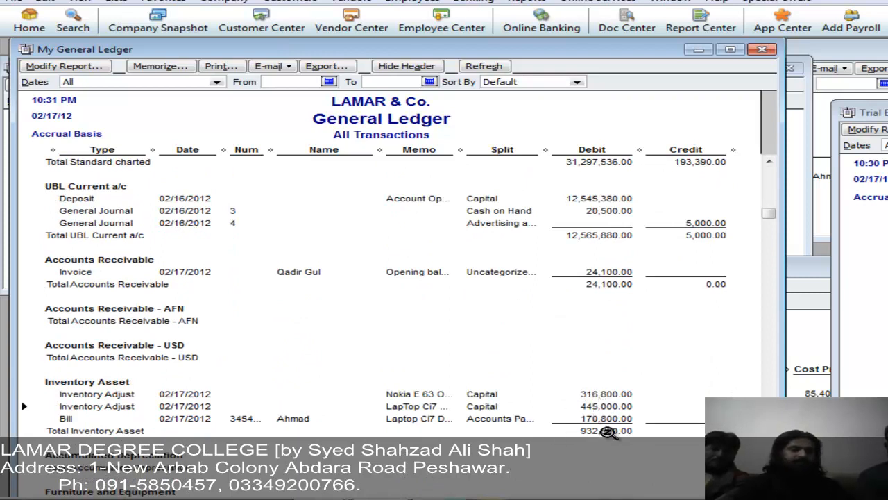
left_click(608, 420)
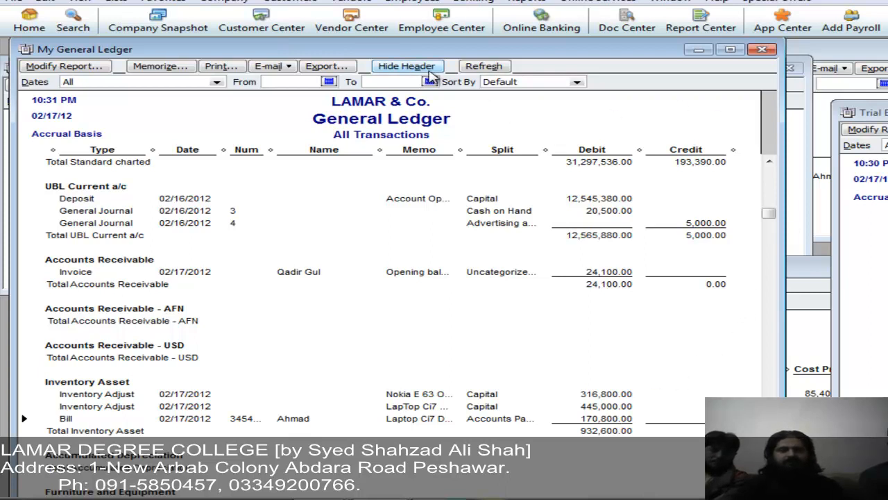
Bring up a blank bill for received items and move its window over the General Ledger.
left_click(343, 2)
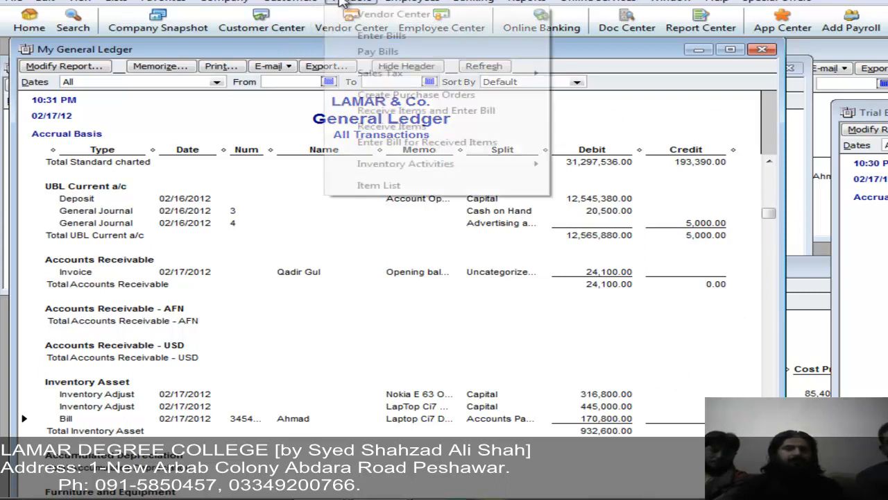
left_click(391, 112)
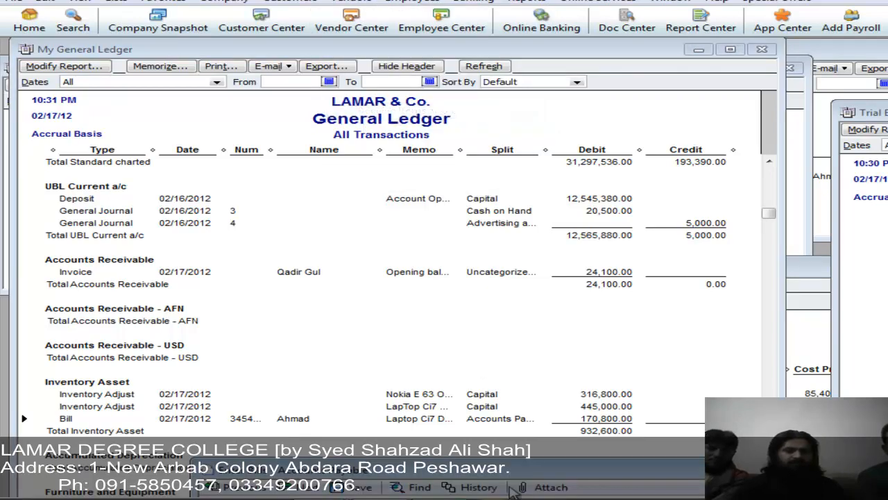
left_click_drag(514, 474, 395, 80)
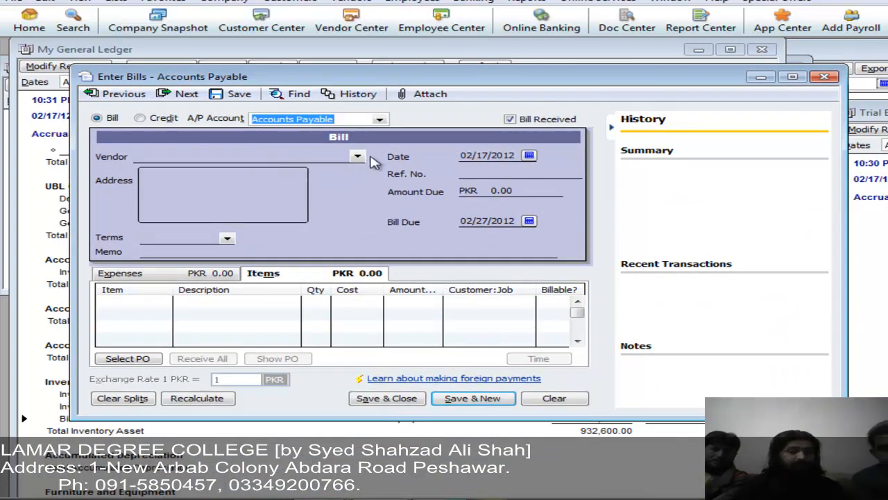
Choose the laptop vendor for the bill and receive against that vendor's open purchase order dated 02/17/2012.
left_click(358, 156)
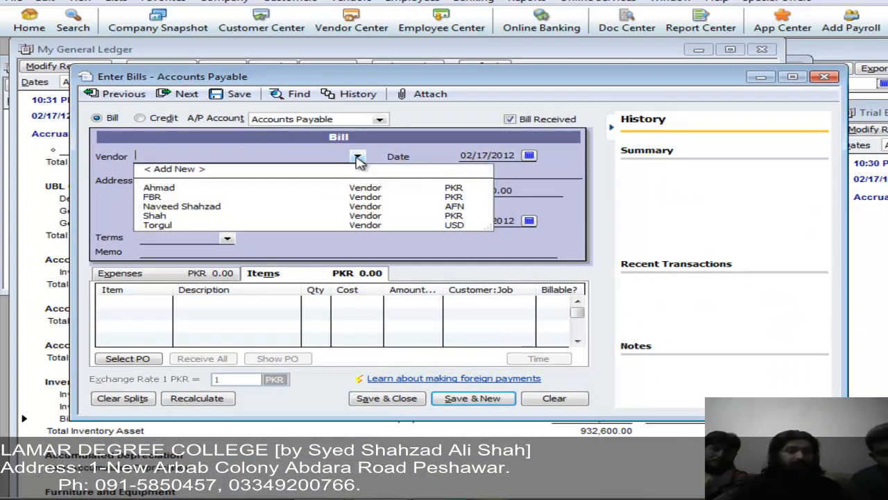
left_click(295, 190)
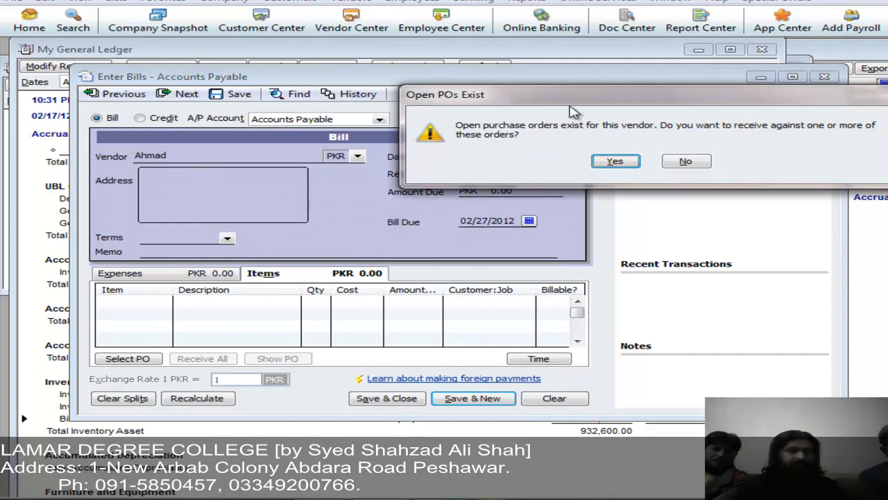
left_click(613, 161)
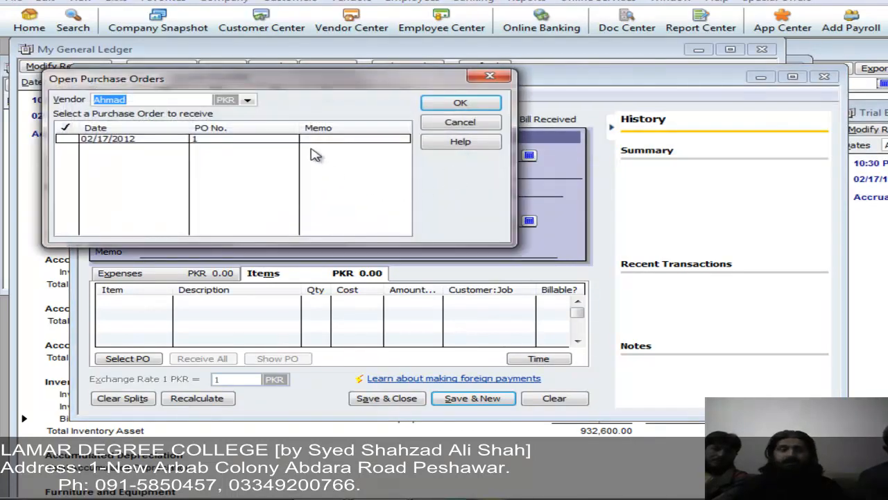
left_click(198, 143)
left_click(460, 103)
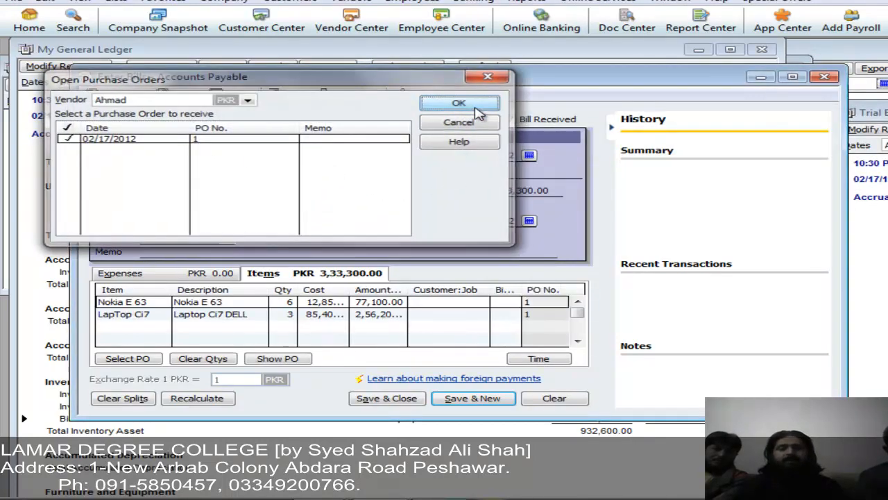
Set the received quantities to 4 for Nokia E 63 and 2 for LapTop Ci7, and enter reference number 223344 on the bill.
left_click(281, 301)
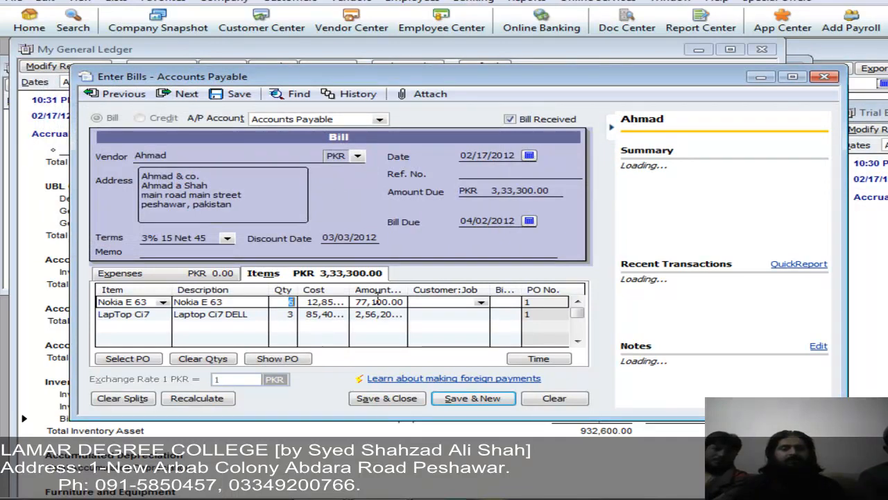
type("4")
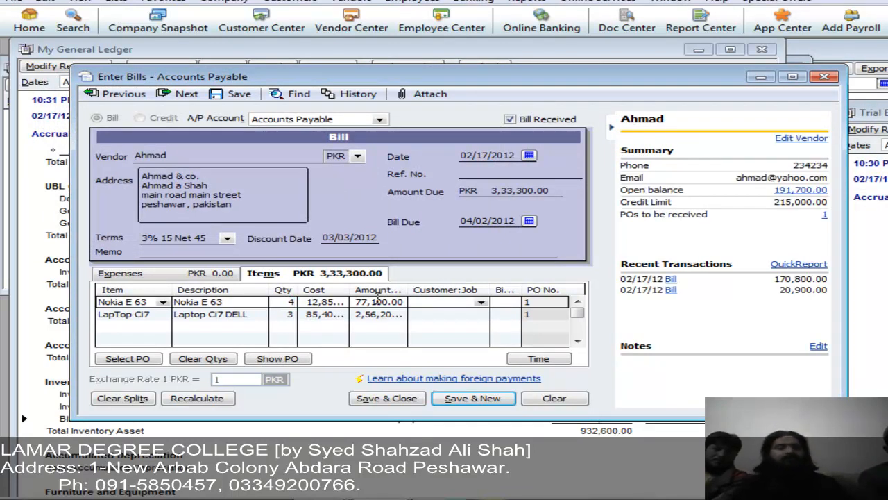
left_click(281, 315)
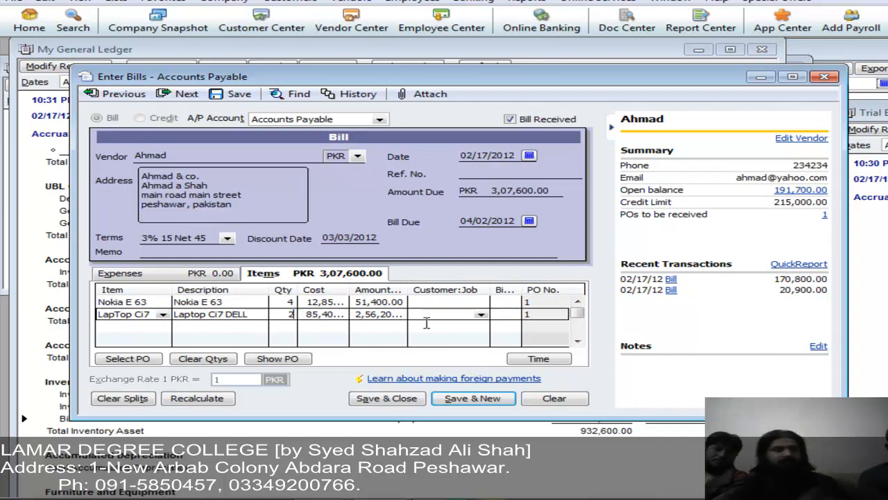
type("2")
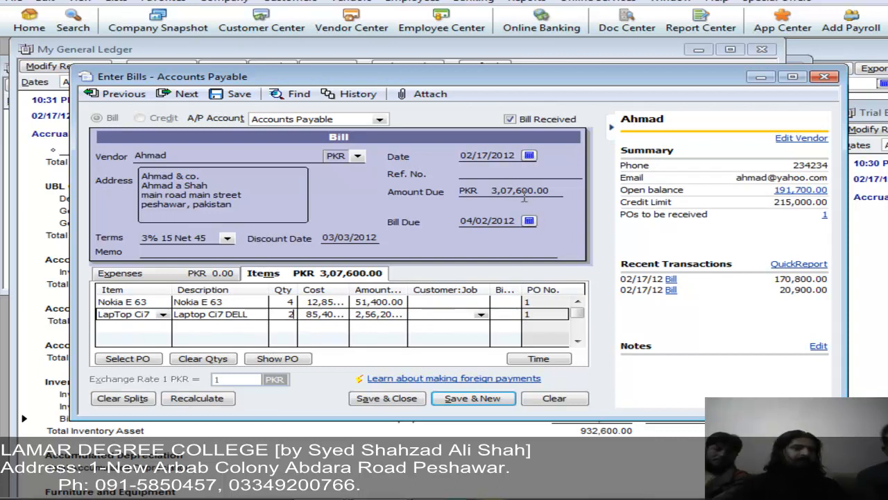
left_click(501, 176)
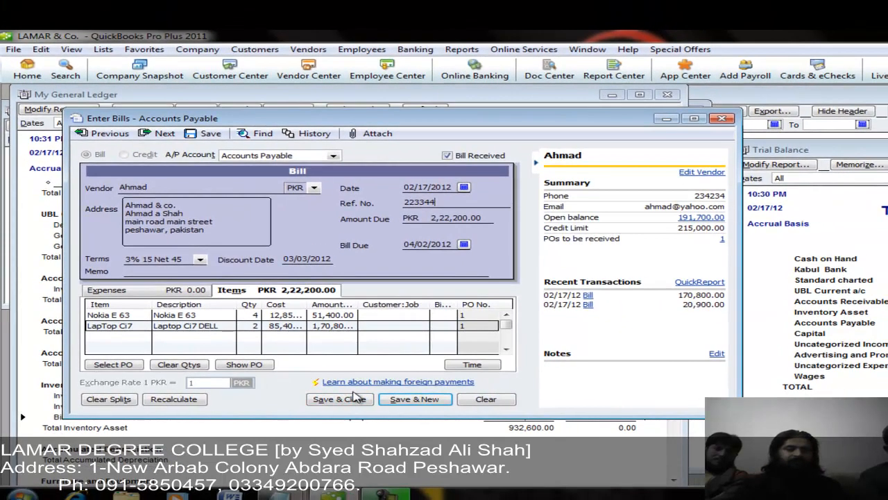
Save and close the bill despite the vendor's credit limit, and widen the General Ledger's Num column to show full reference numbers.
left_click(399, 399)
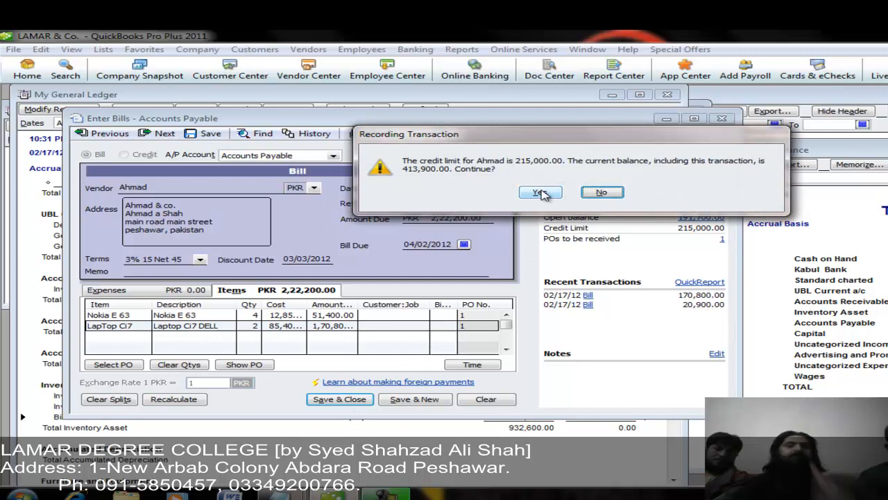
left_click(541, 193)
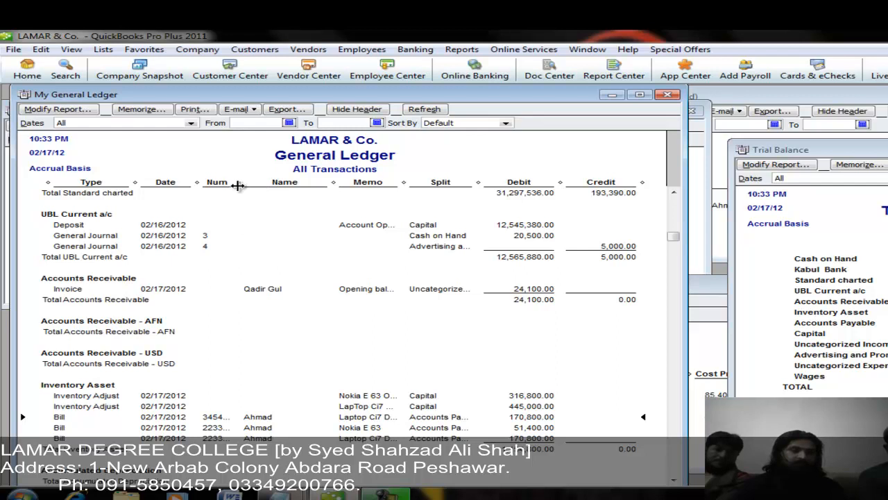
left_click_drag(236, 185, 264, 190)
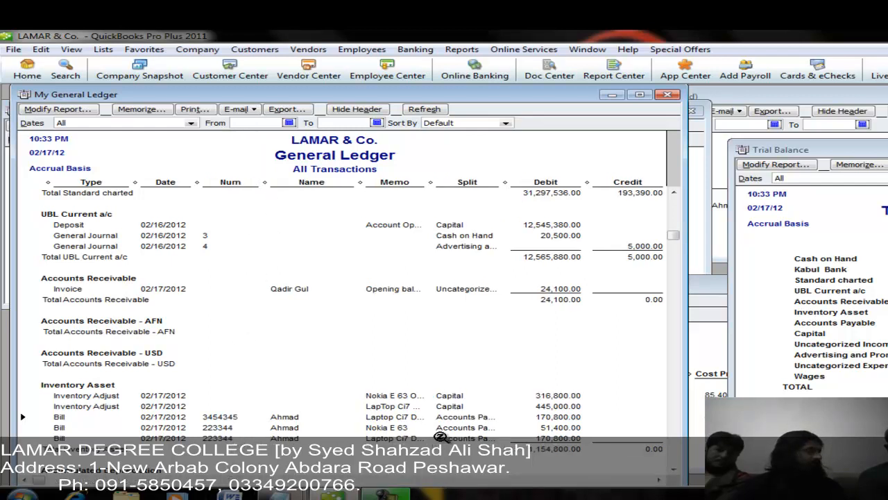
Close the General Ledger, Purchases by Vendor Detail, Purchases by Item Summary and Open Purchase Orders reports, keeping the Trial Balance open.
left_click(666, 95)
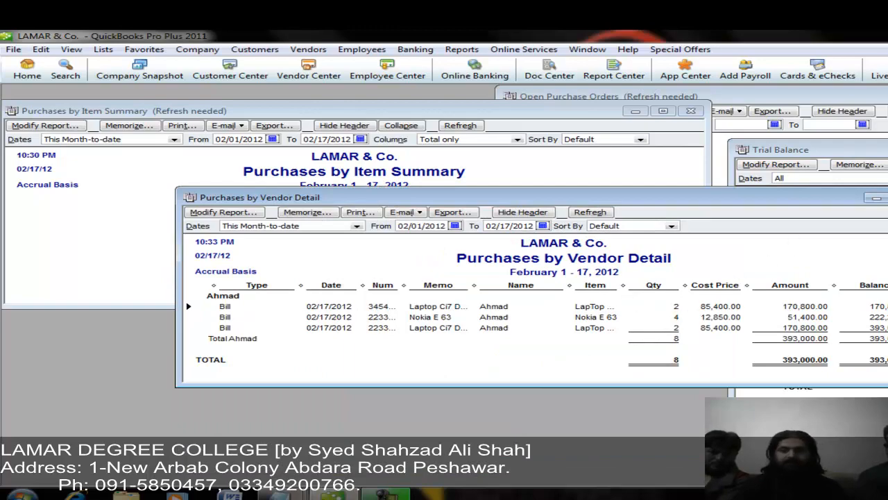
left_click(883, 198)
left_click(691, 111)
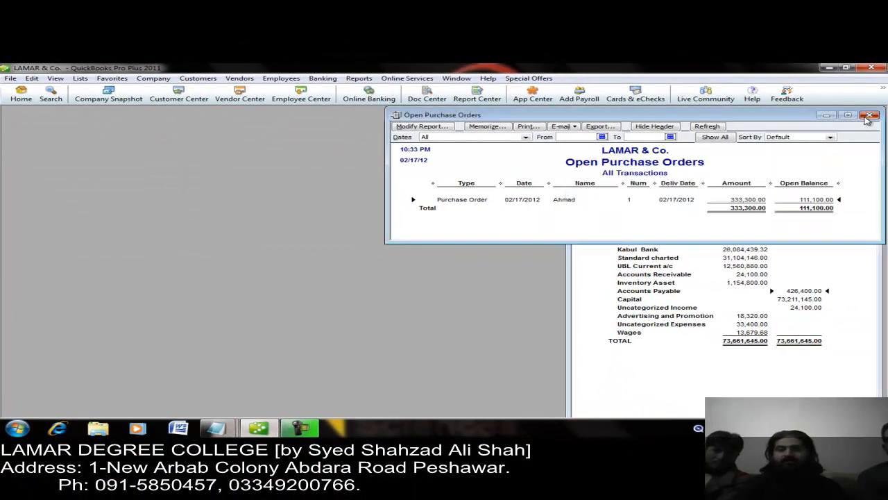
left_click(873, 115)
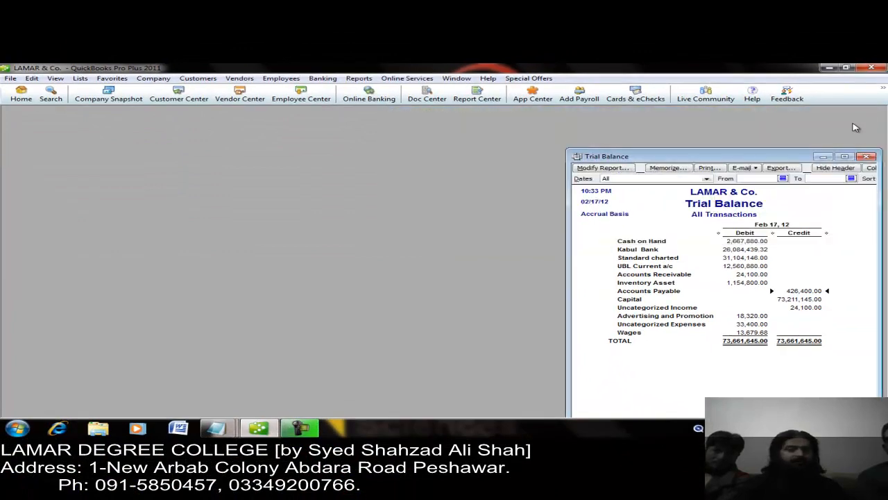
Drill into Accounts Payable from the Trial Balance, examine the bills behind its balance, and close the transaction report.
double_click(801, 292)
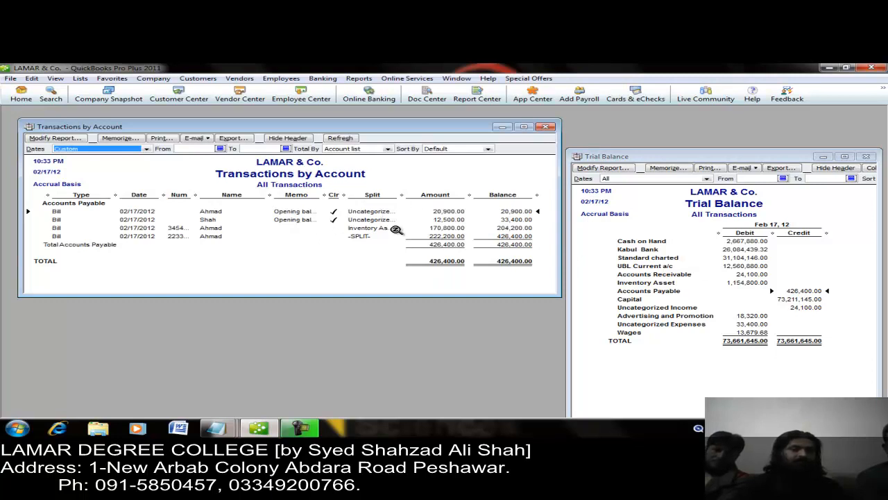
left_click(360, 242)
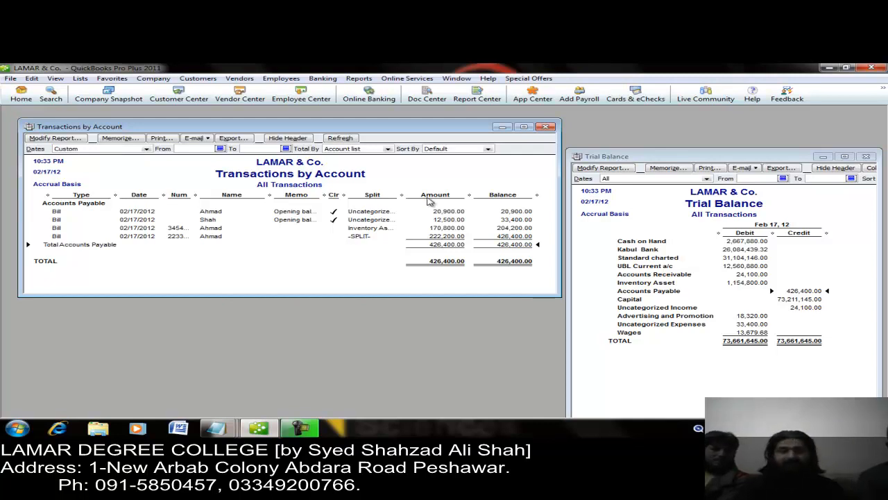
left_click(547, 127)
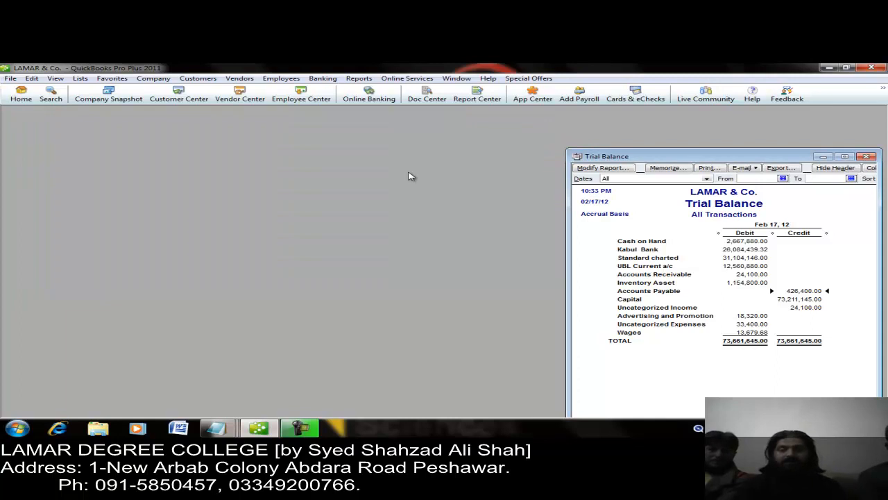
Start paying bills and select the laptop vendor's 20,900.00 bill for payment.
left_click(240, 77)
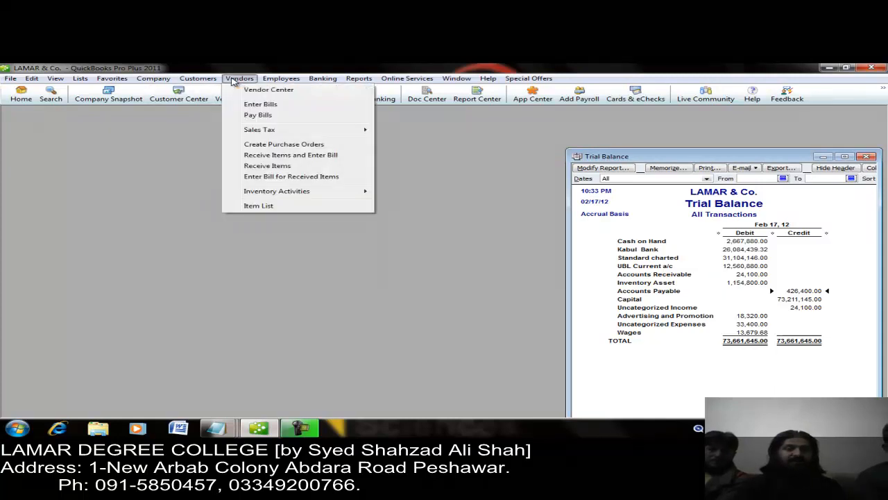
left_click(248, 118)
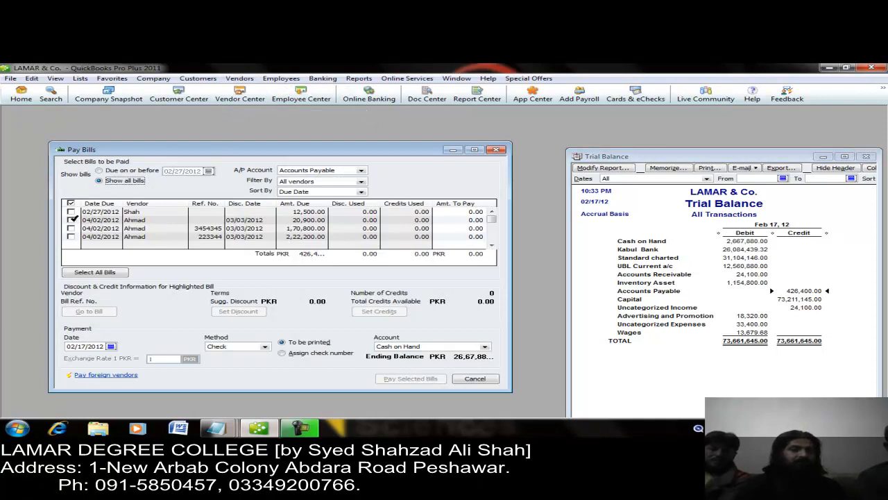
left_click(71, 219)
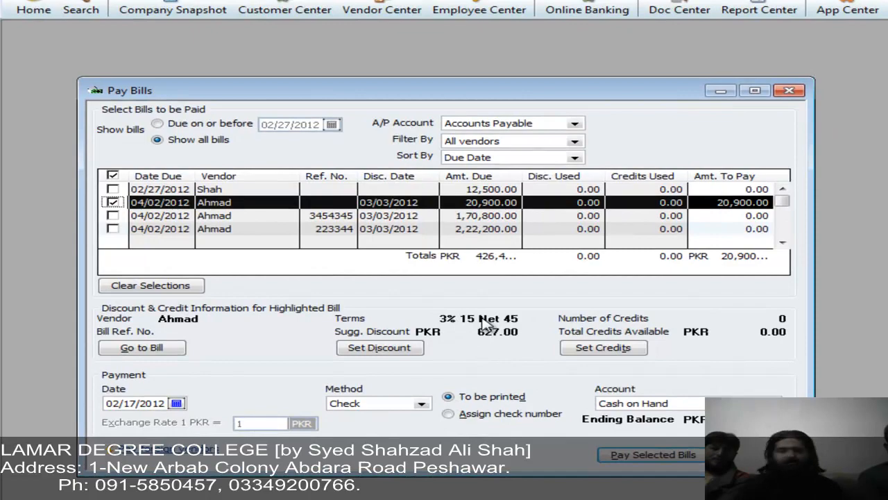
Bring up the discount for the 20,900.00 bill and begin a new income account named Discount Received as its discount account.
left_click(386, 347)
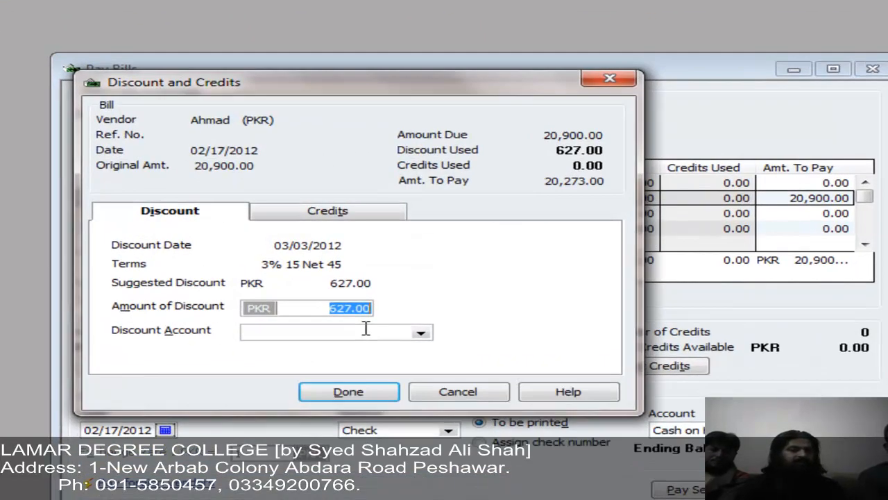
left_click(351, 318)
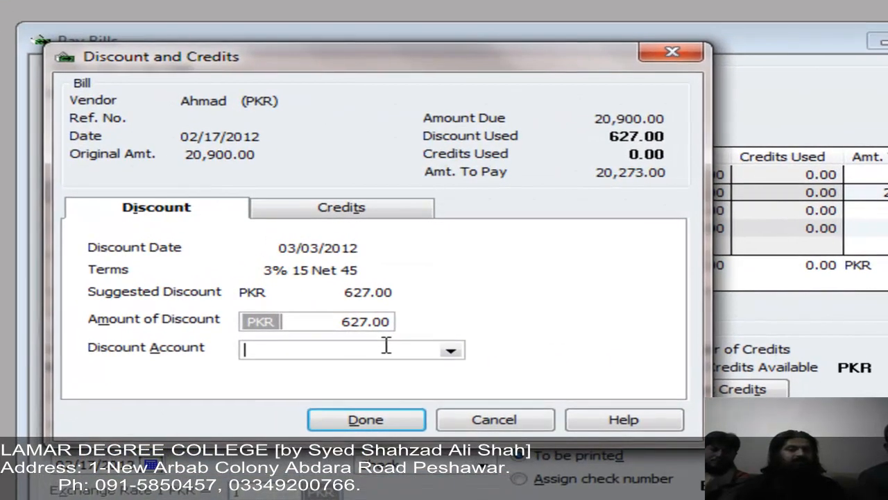
type("Payroll Expenses")
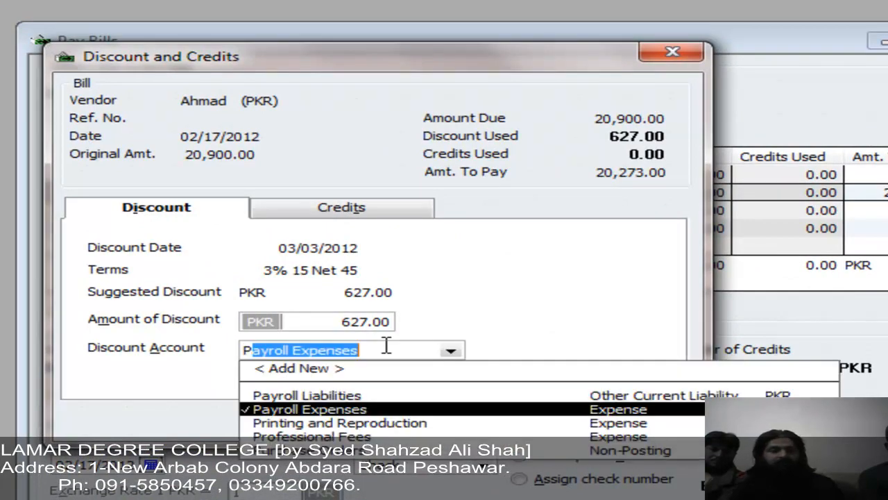
left_click(307, 368)
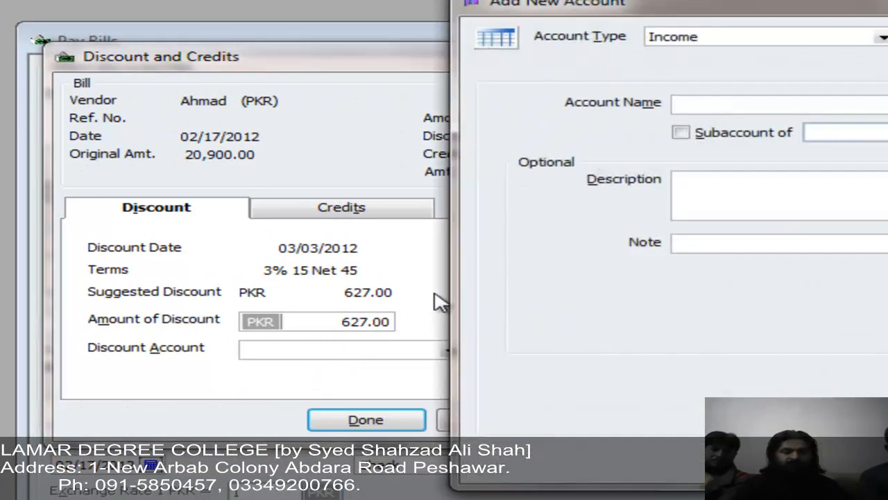
type("Dis")
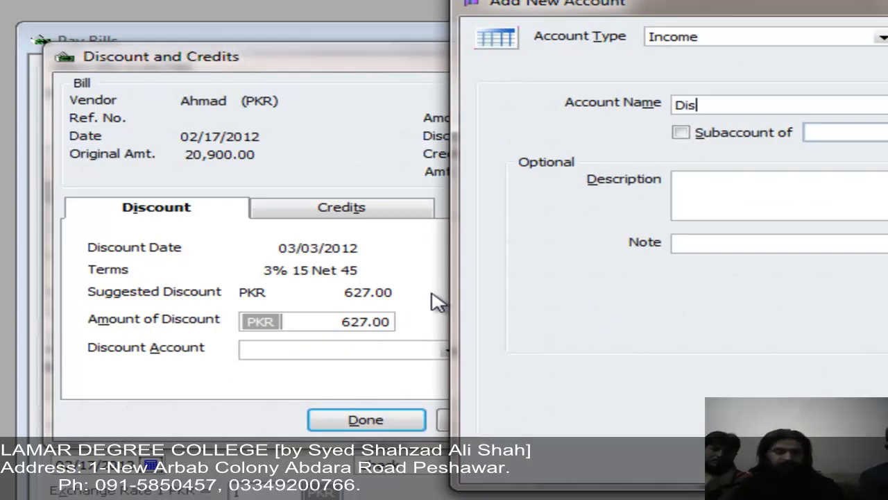
type("count Re")
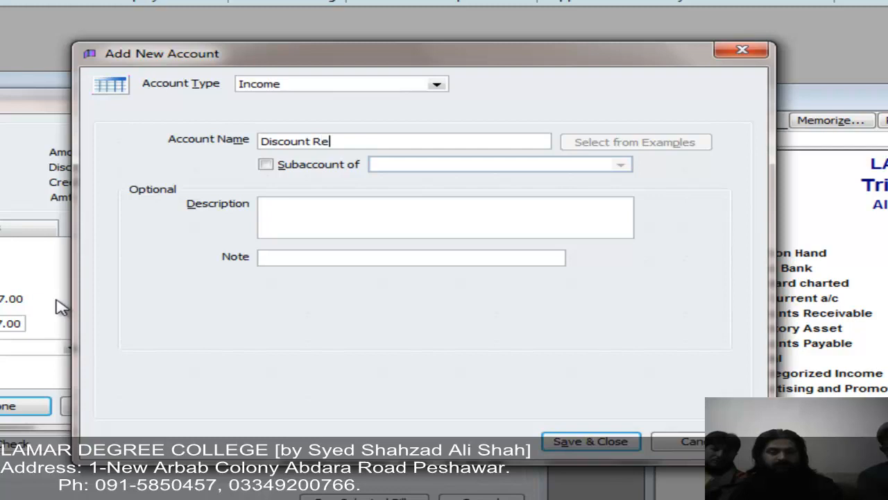
type("ceiv")
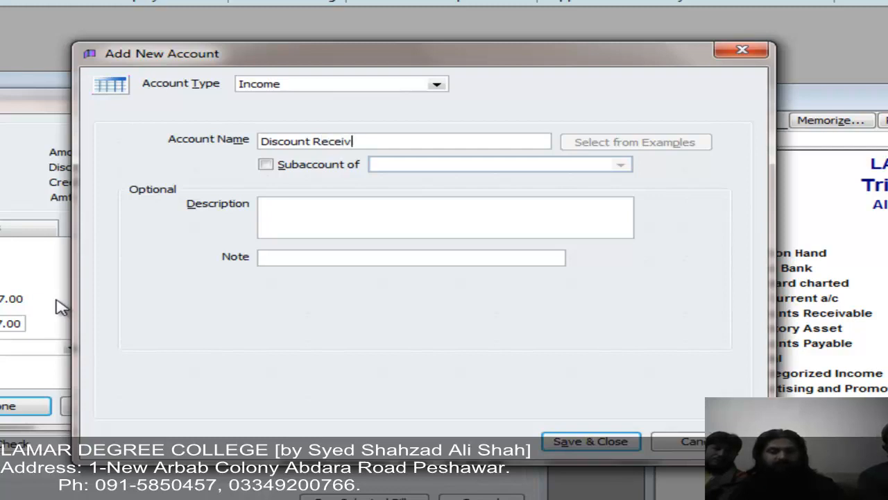
type("ed")
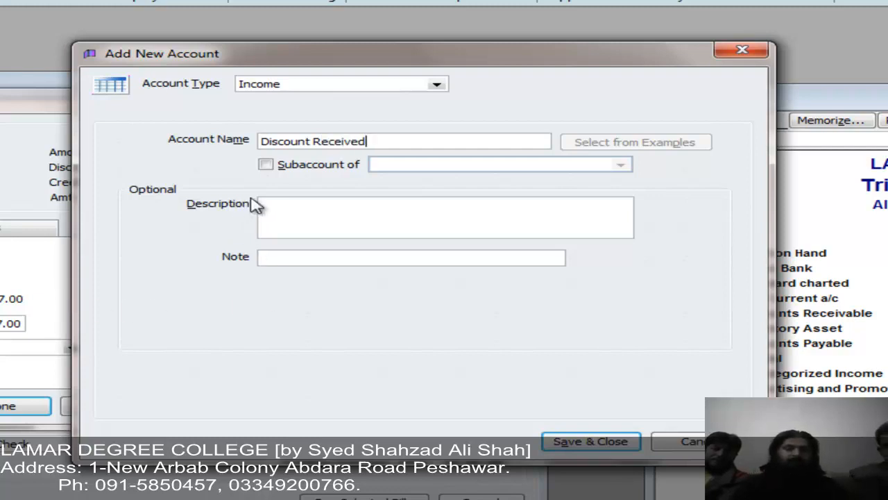
Copy the name Discount Received into the new account's description, save the account, and apply the 627.00 discount to the bill.
left_click_drag(407, 141, 151, 145)
key("ctrl+c")
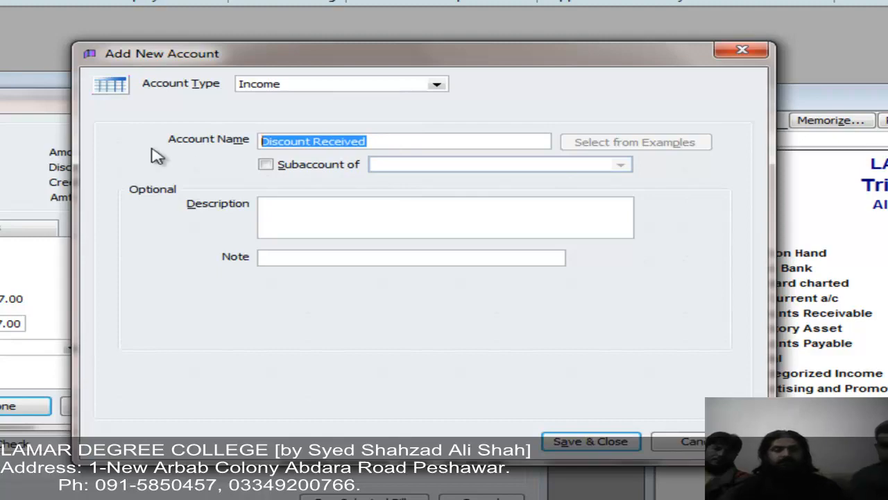
left_click(308, 217)
key("ctrl+v")
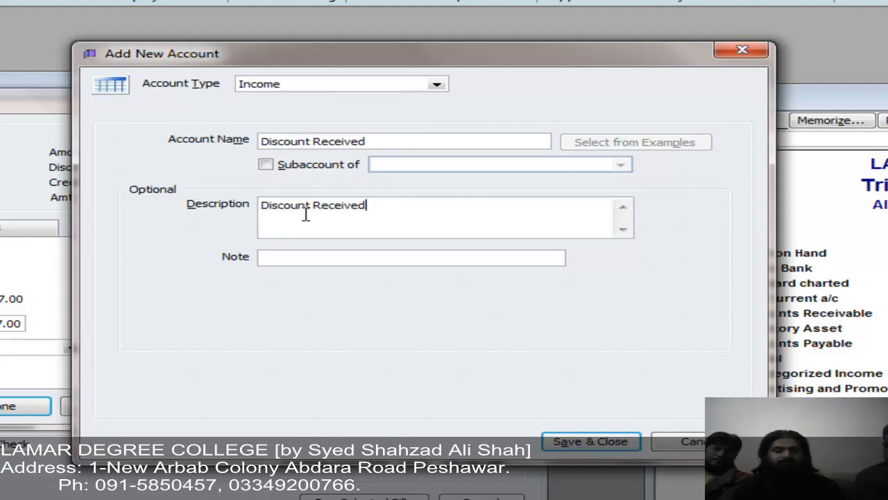
left_click(602, 447)
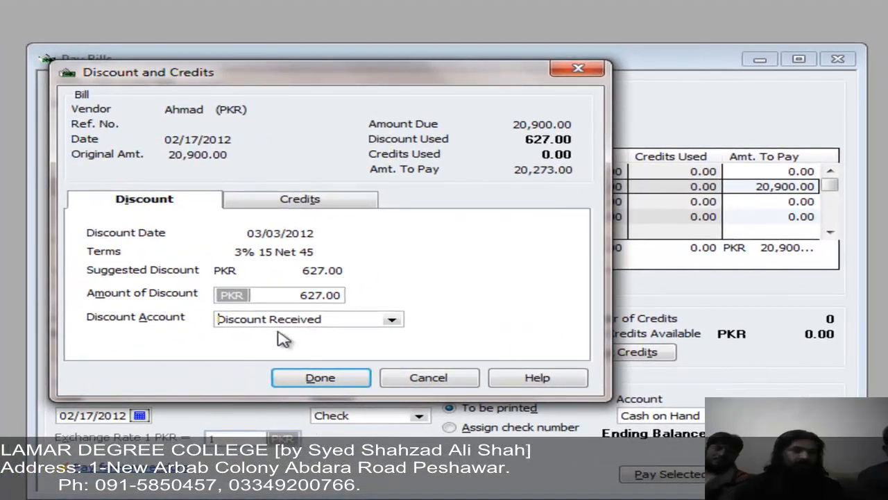
left_click(310, 379)
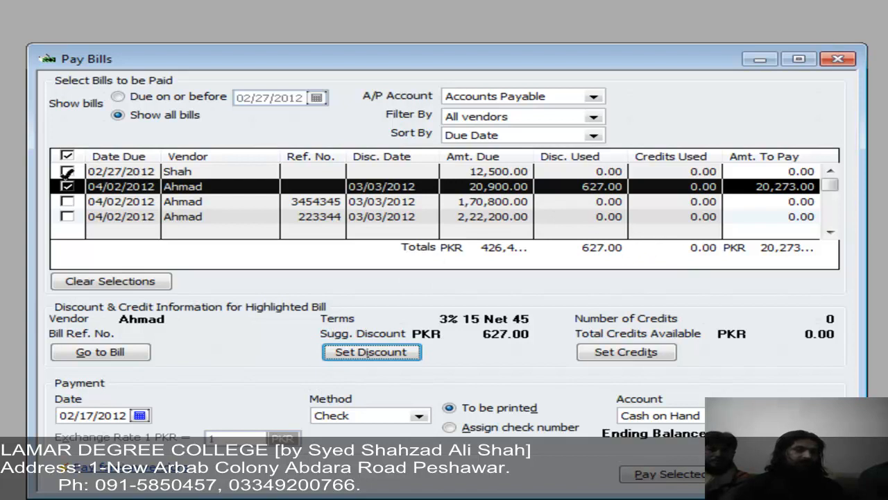
Select the 1,70,800.00 bill for partial payment and set its amount to pay to 70,800.00.
left_click(69, 201)
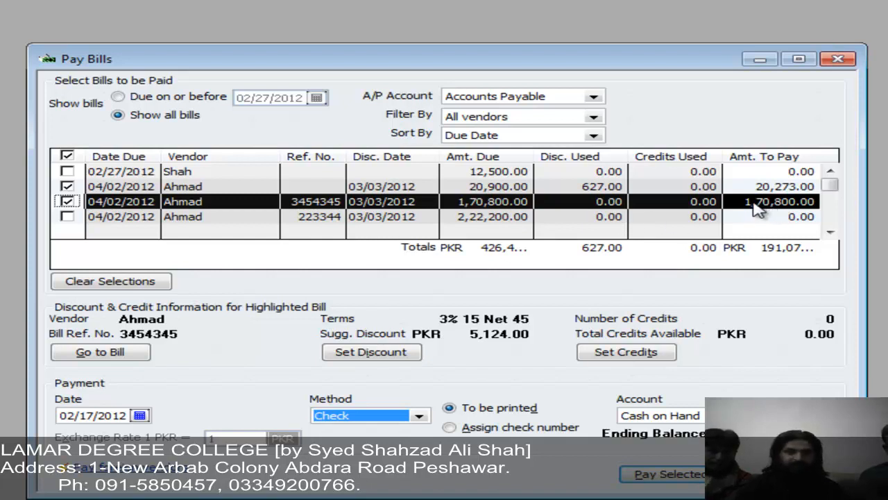
left_click(755, 203)
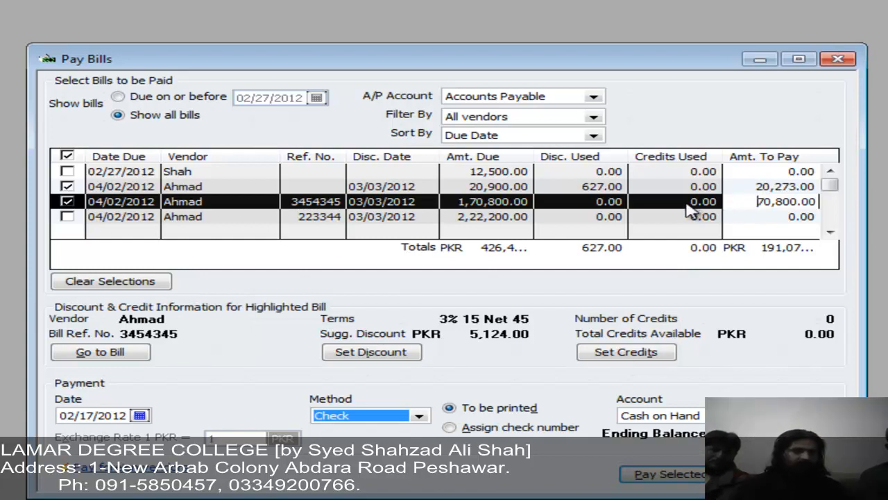
left_click(779, 186)
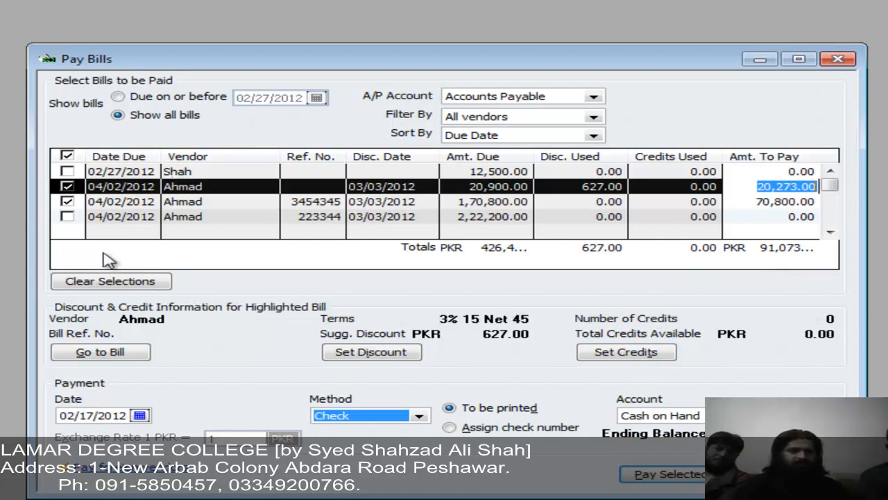
Select the 2,22,200.00 bill for partial payment and set its amount to pay to 122,200.00.
left_click(67, 216)
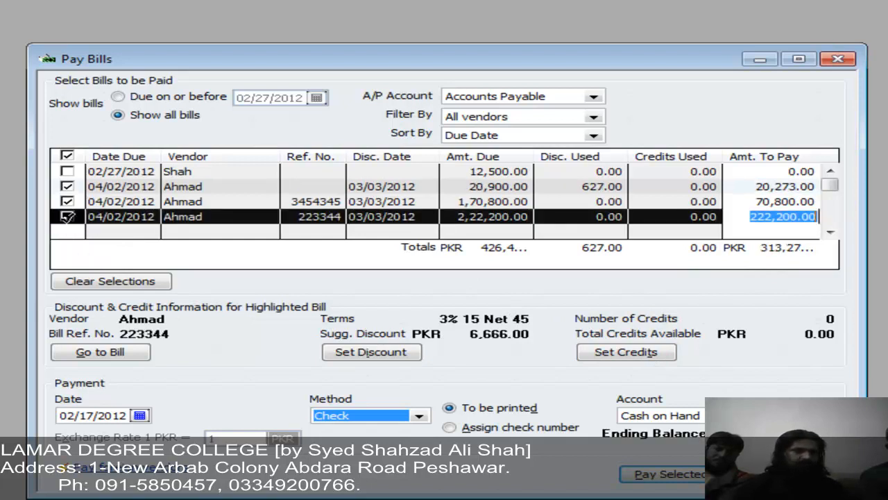
left_click(759, 217)
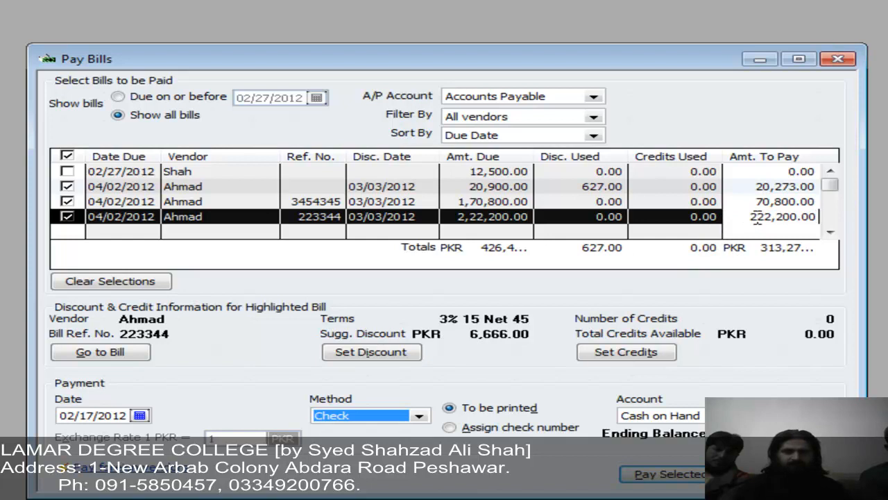
left_click_drag(757, 218, 709, 229)
type("1")
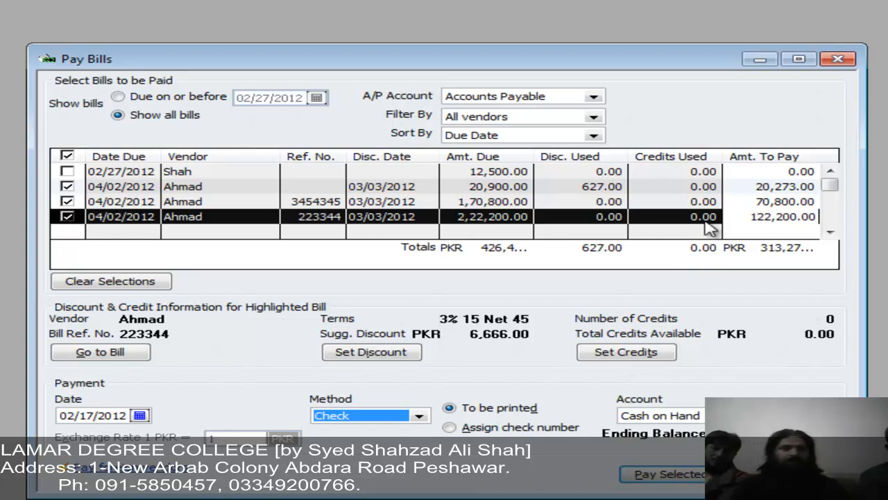
Pay from the UBL Current a/c account by Check, and turn off the default account reminder for the future.
left_click(623, 415)
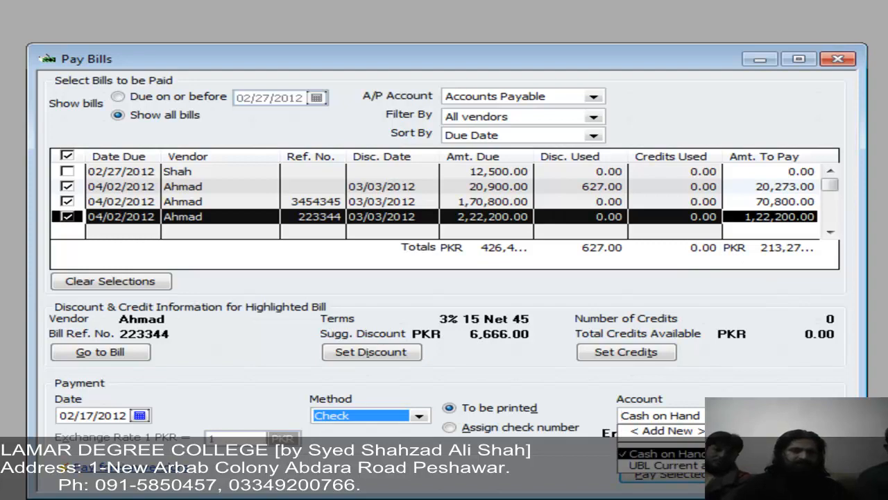
left_click(677, 466)
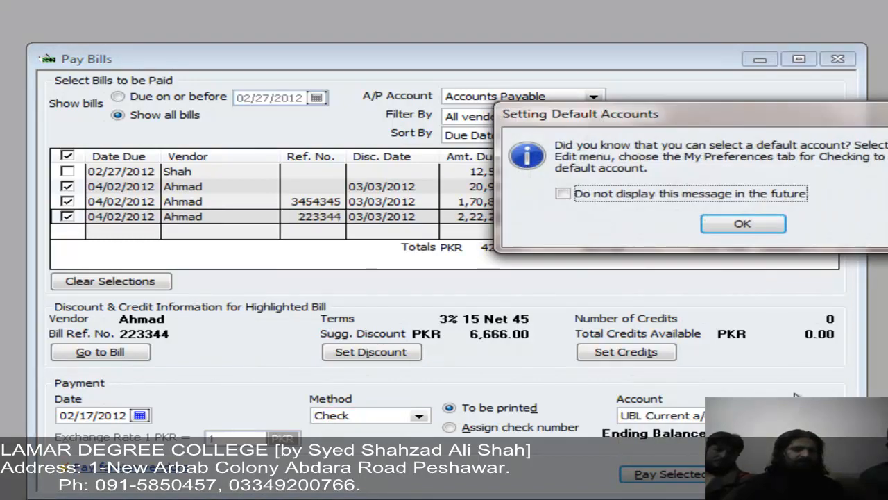
left_click(612, 194)
left_click(732, 227)
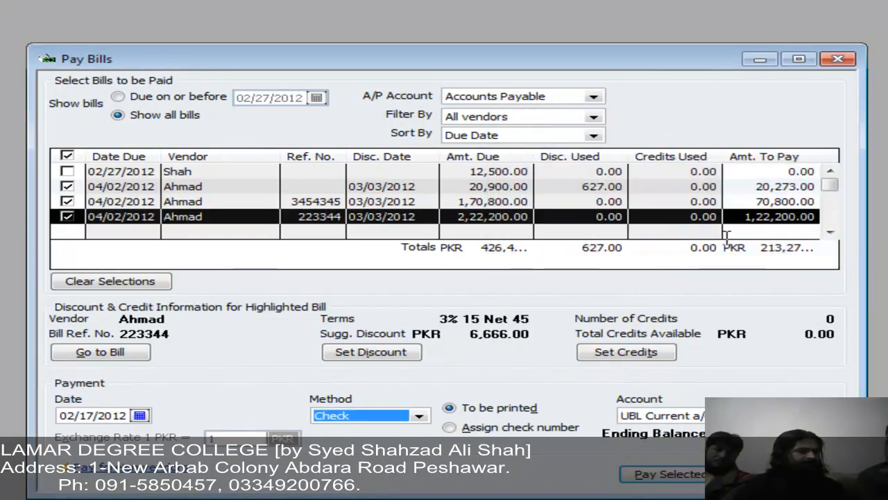
left_click(403, 416)
left_click(403, 416)
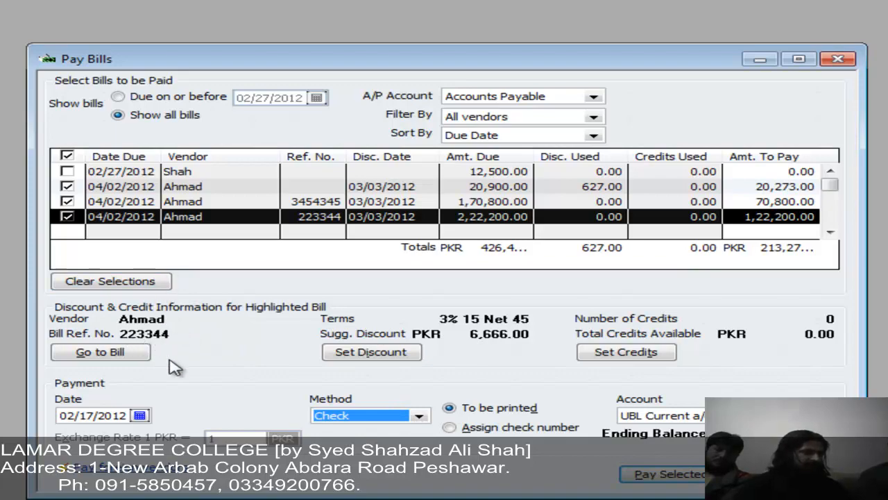
Open the original 2,22,200.00 bill from the payment list to review its details.
left_click(111, 352)
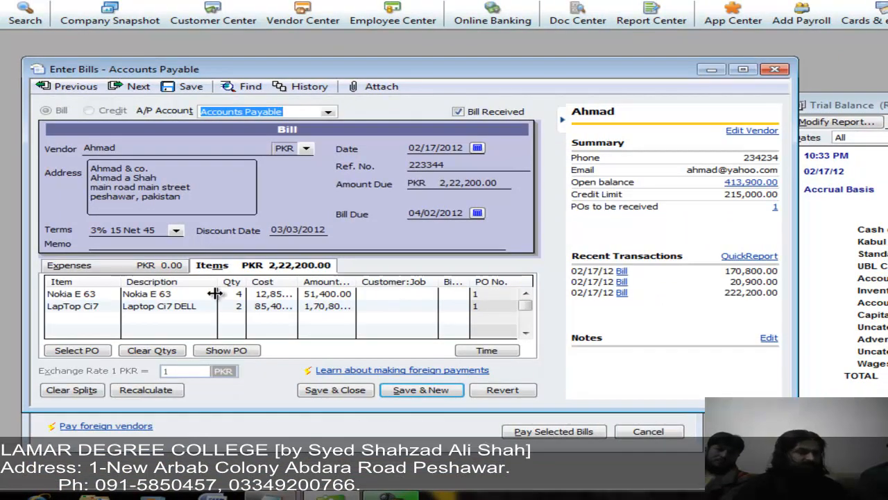
Close the reviewed bill, pay the three selected bills, and finish the payment summary without printing checks.
left_click(775, 69)
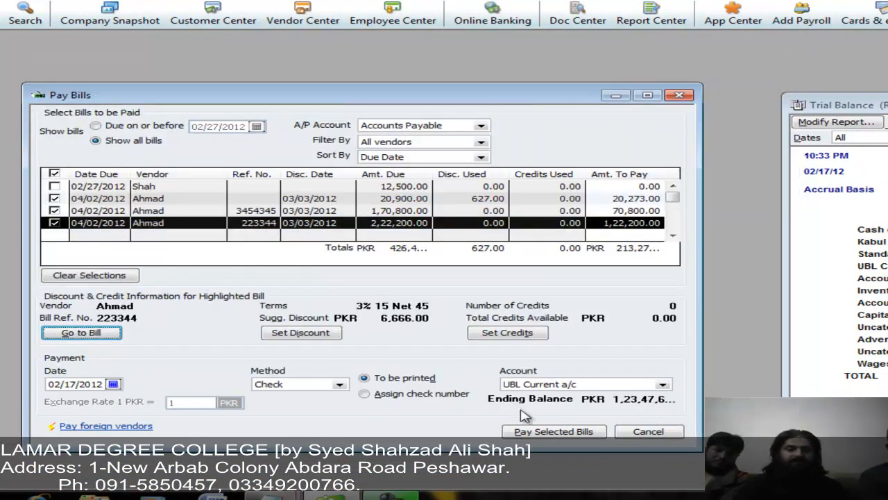
left_click(534, 432)
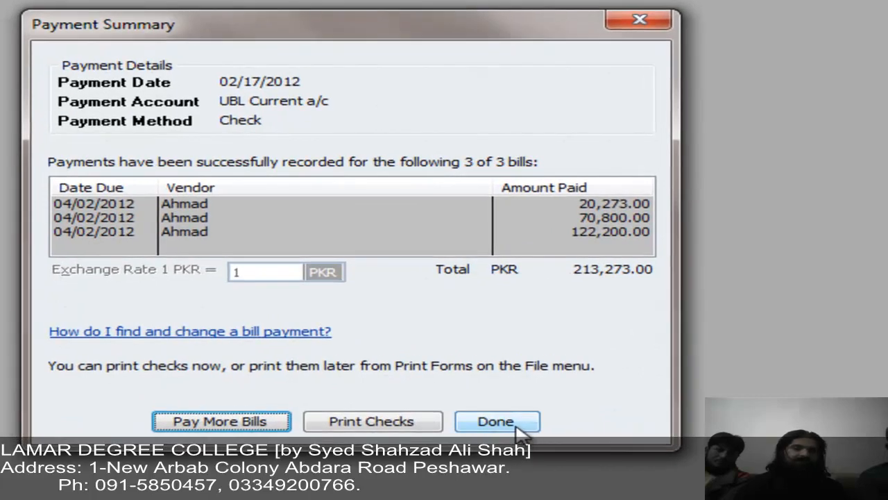
left_click(517, 430)
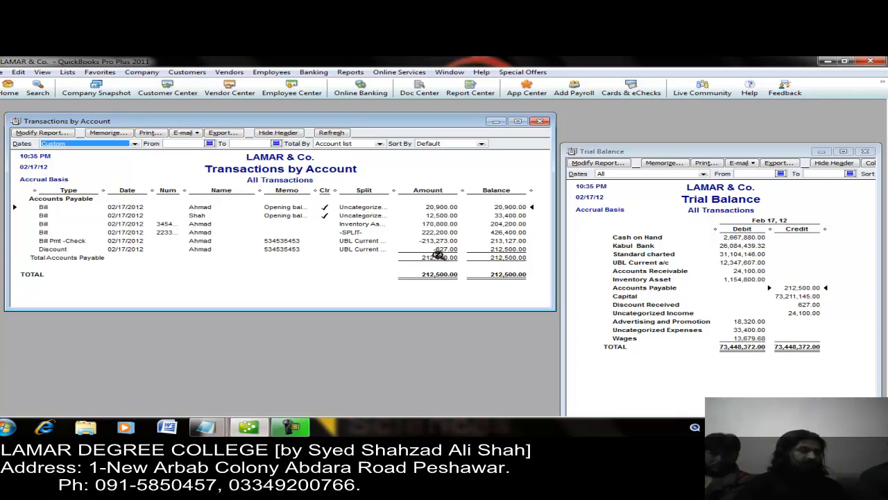
Review the transactions behind the Accounts Payable and UBL Current a/c balances in the trial balance.
left_click(542, 122)
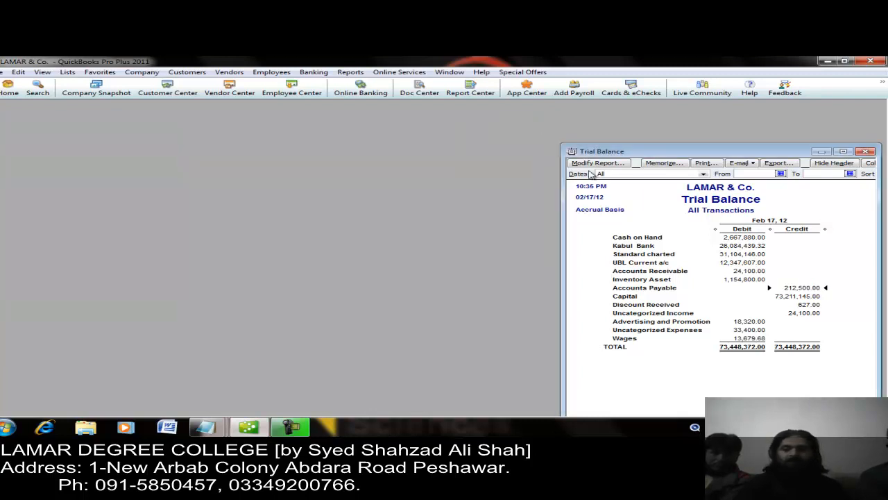
double_click(730, 264)
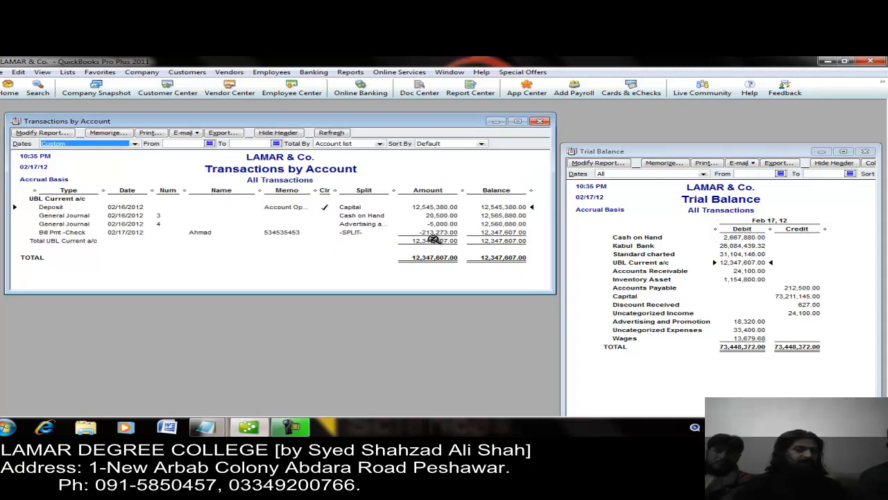
left_click(541, 122)
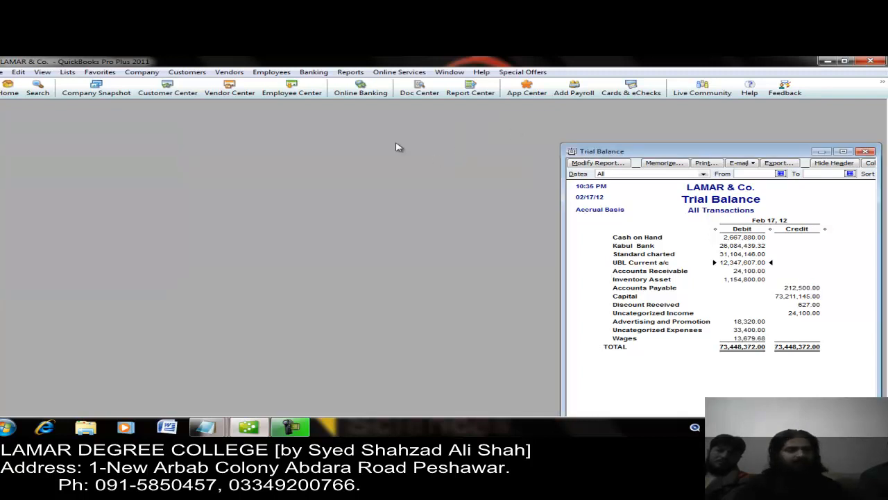
Reopen bill payment, select the first 1,00,000.00 bill, and apply a 5,124.00 discount to the Discount Received account.
left_click(229, 72)
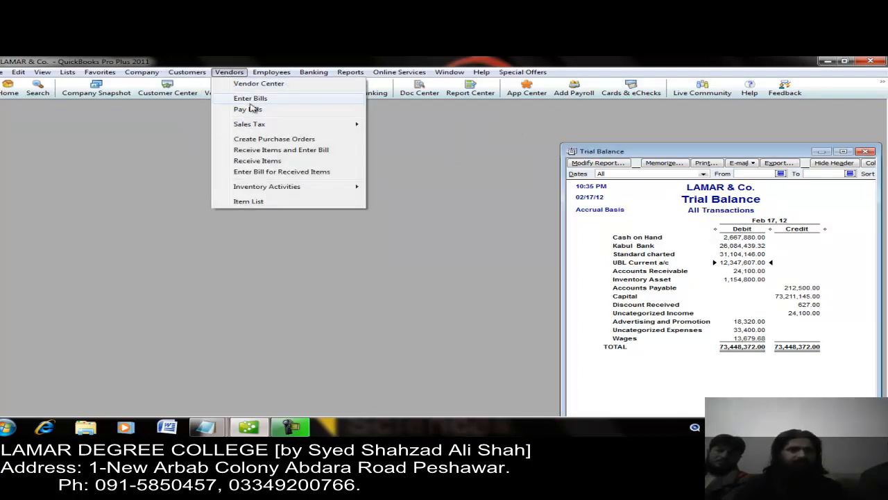
left_click(248, 109)
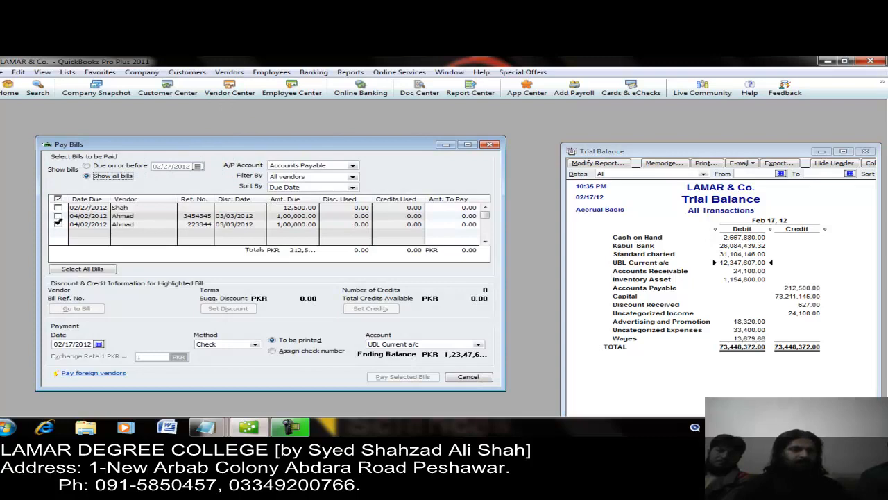
left_click(58, 216)
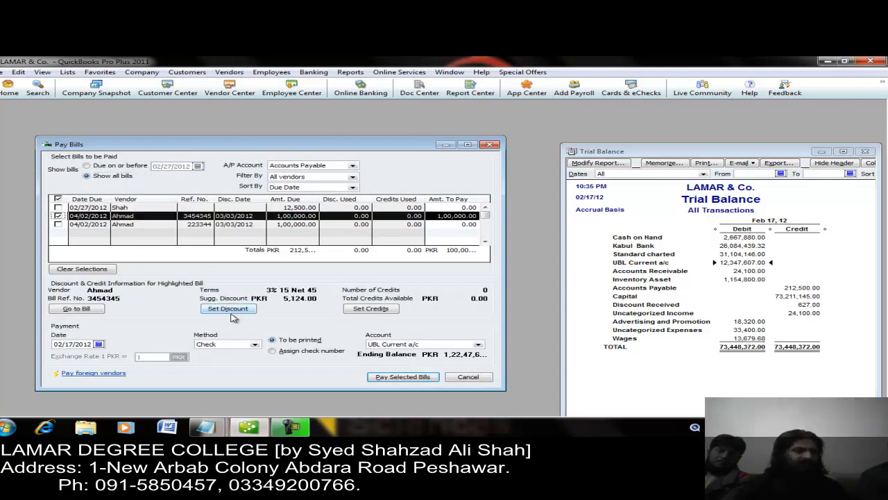
left_click(232, 311)
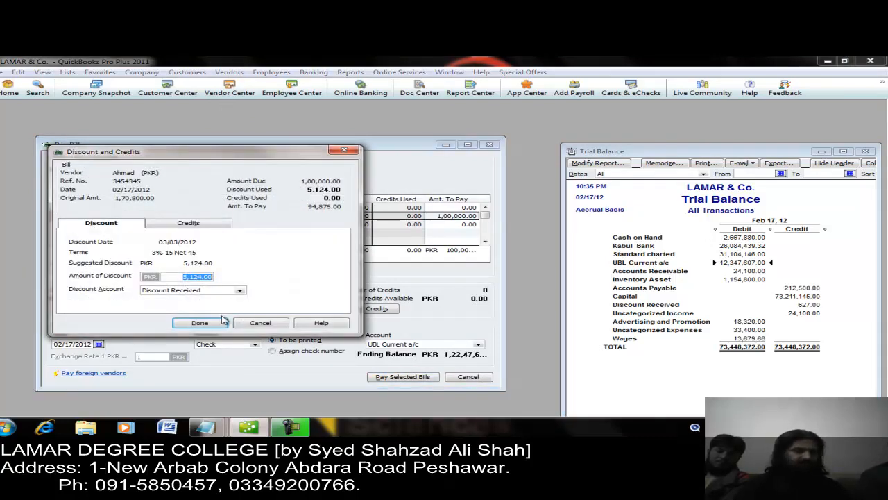
left_click(201, 323)
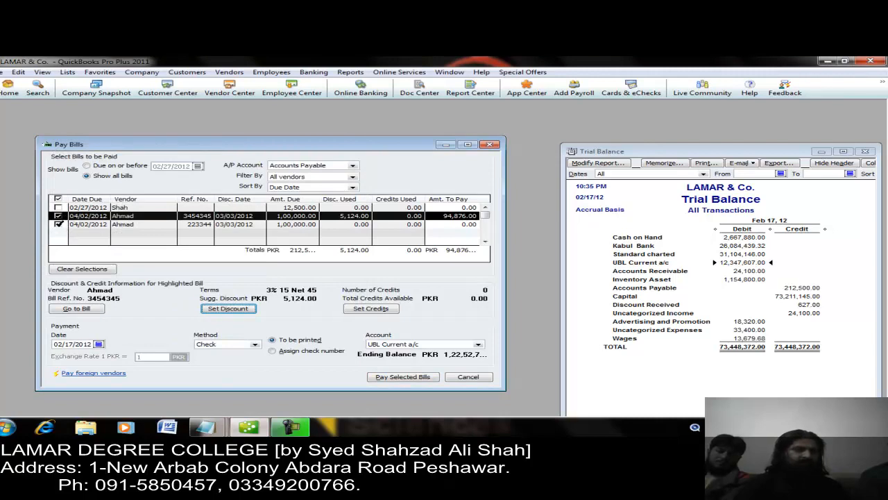
Select the second 1,00,000.00 bill and apply a 6,666.00 discount to the Discount Received account.
left_click(58, 223)
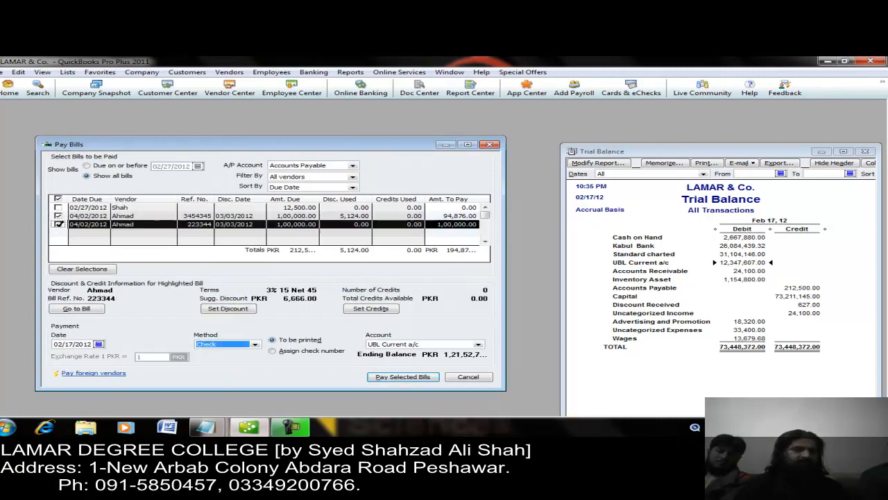
left_click(235, 313)
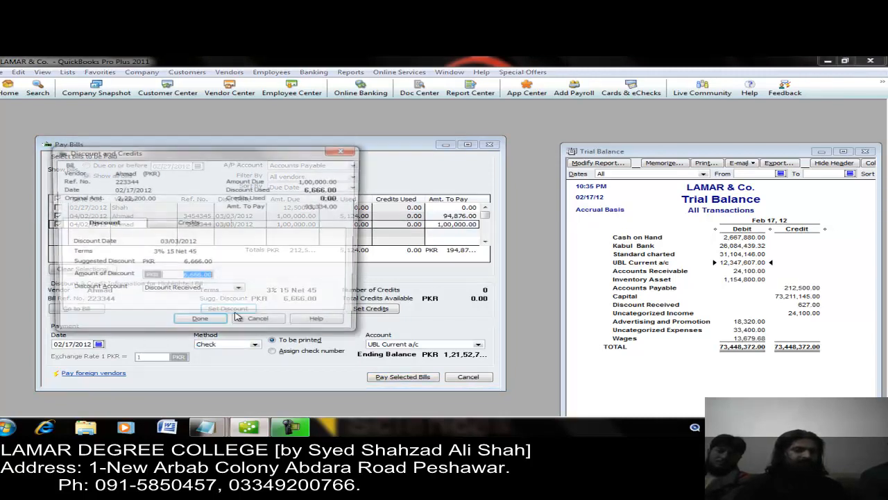
left_click(200, 324)
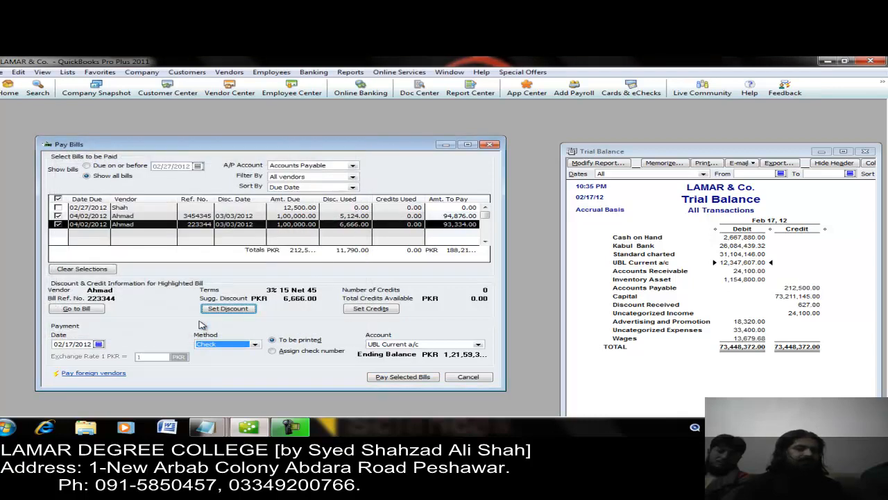
Pay both selected bills and review the Accounts Payable transactions from the trial balance.
left_click(402, 377)
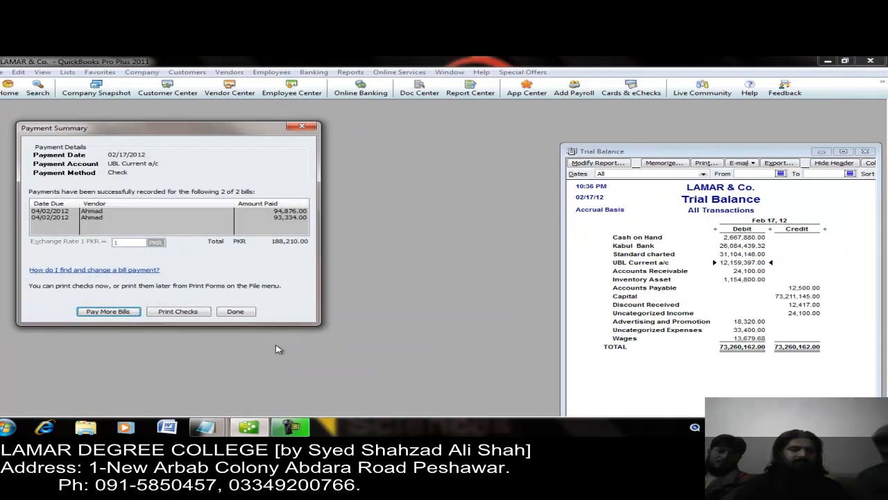
left_click(235, 313)
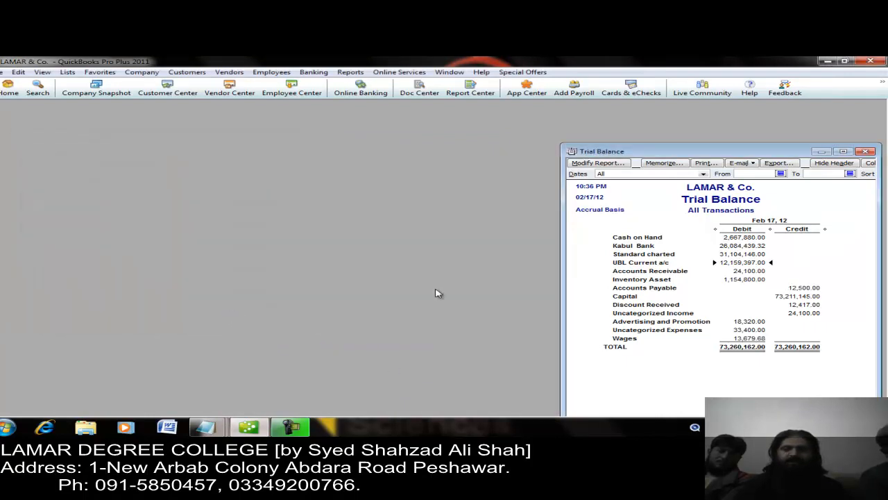
double_click(808, 289)
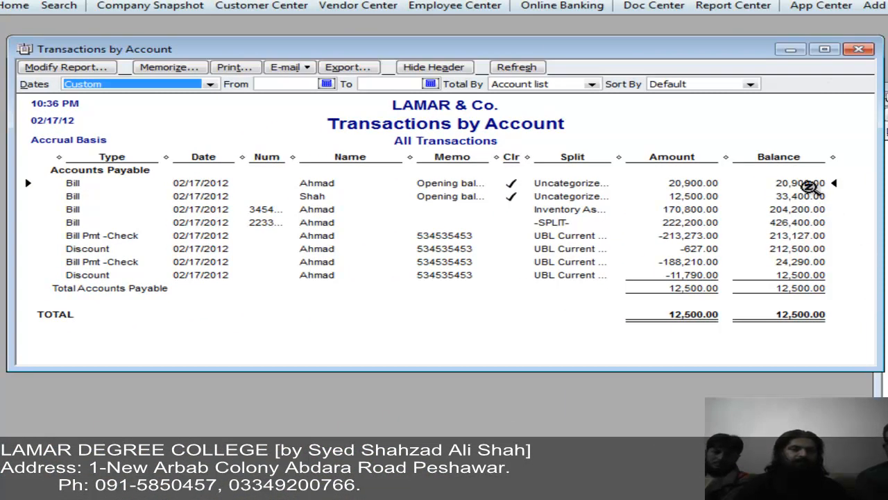
left_click(864, 54)
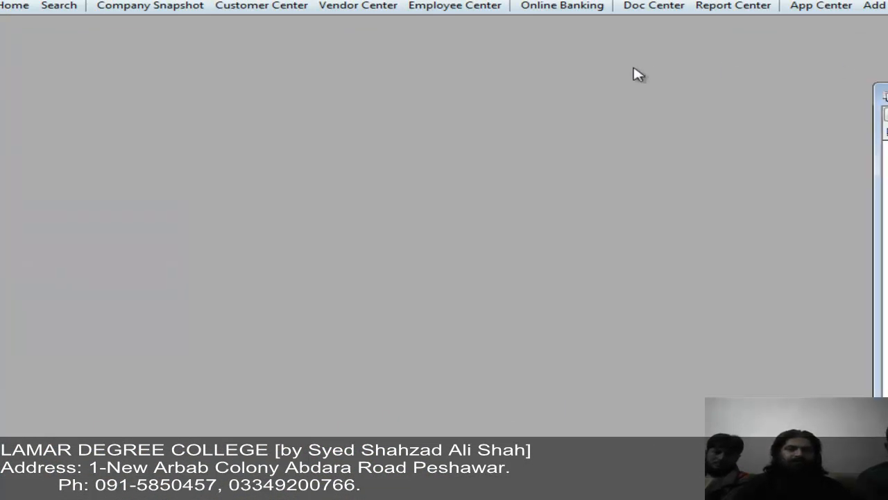
Pay the remaining 12,500.00 vendor bill in full by Check from UBL Current a/c.
left_click(351, 0)
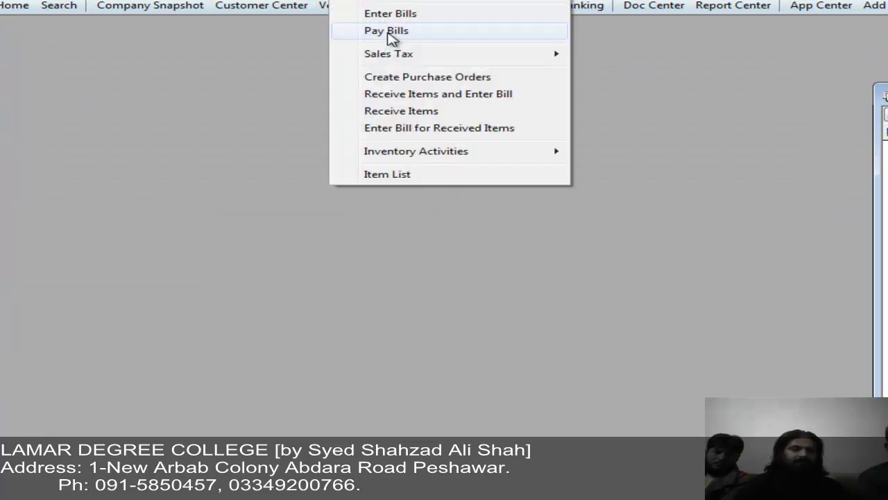
left_click(387, 31)
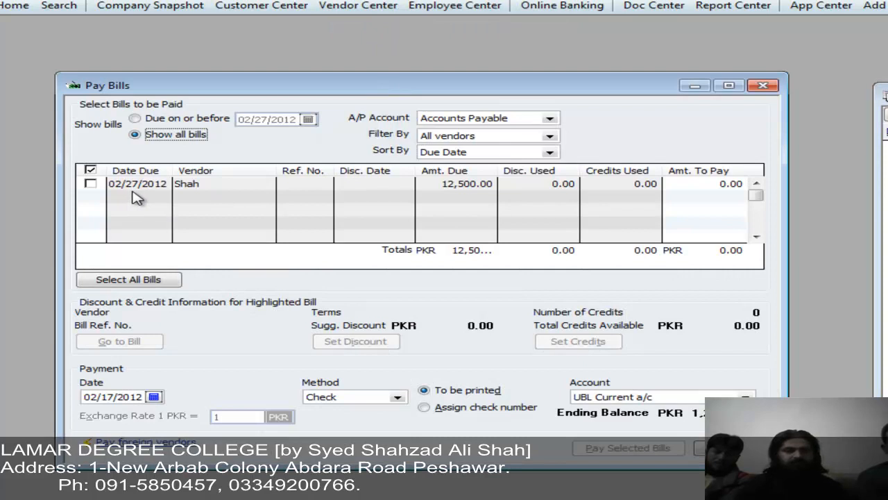
left_click(90, 184)
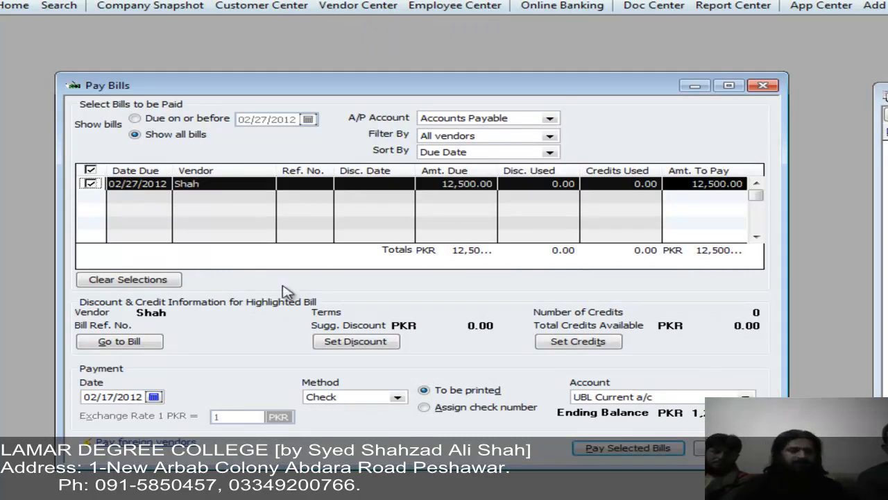
left_click(617, 452)
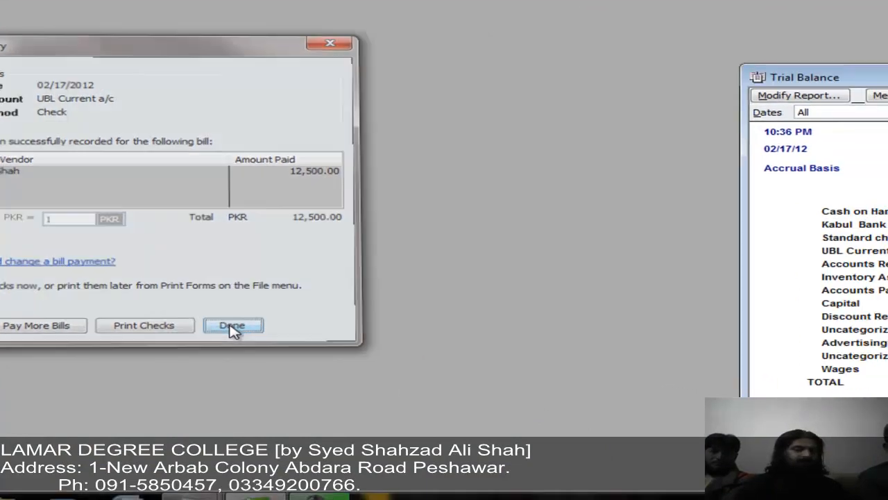
left_click(367, 346)
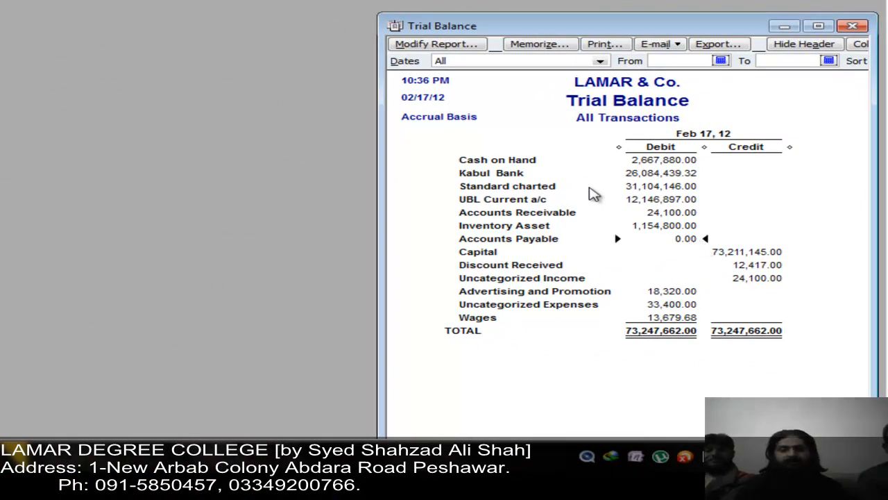
Review the UBL Current a/c and Discount Received transactions from the trial balance, and close the reports.
double_click(656, 200)
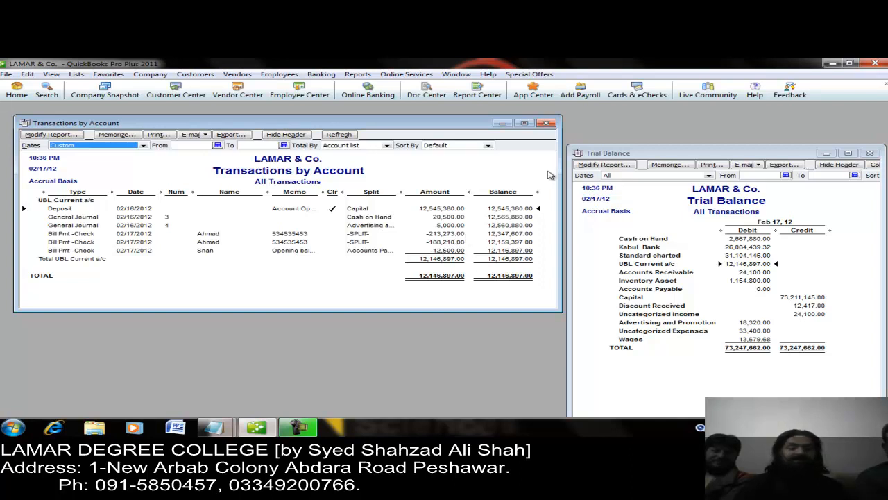
left_click(547, 124)
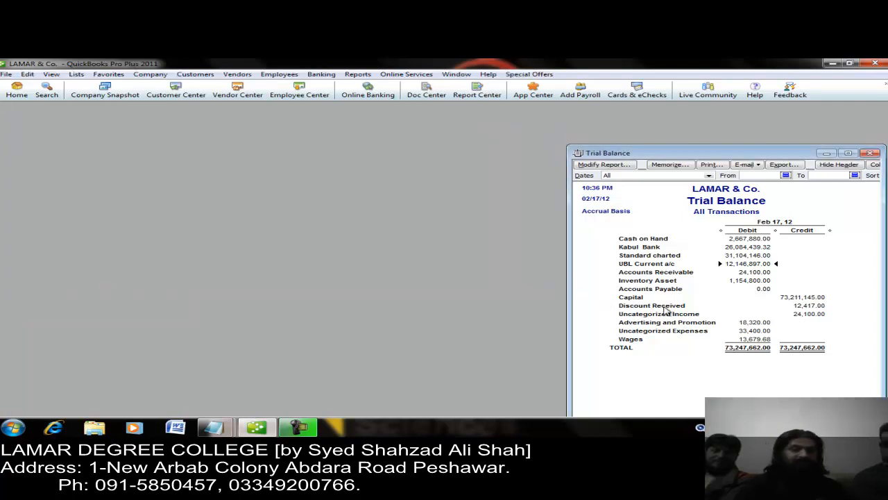
double_click(805, 308)
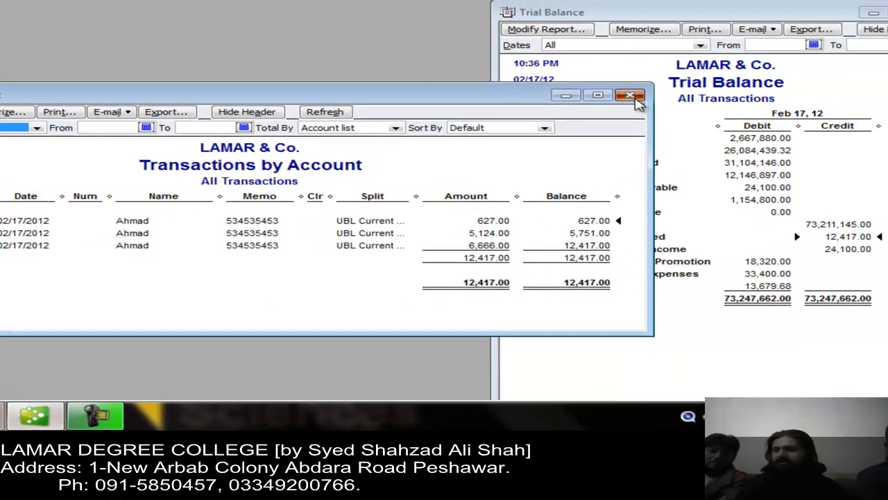
left_click(637, 100)
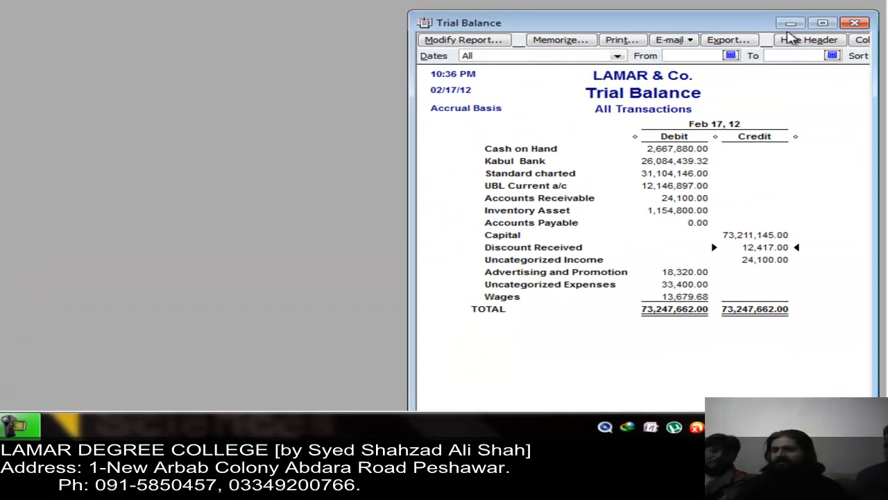
left_click(856, 28)
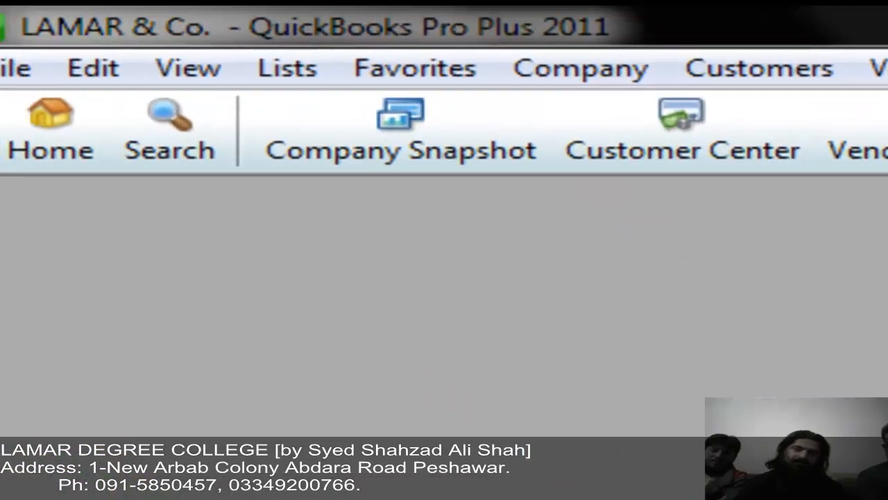